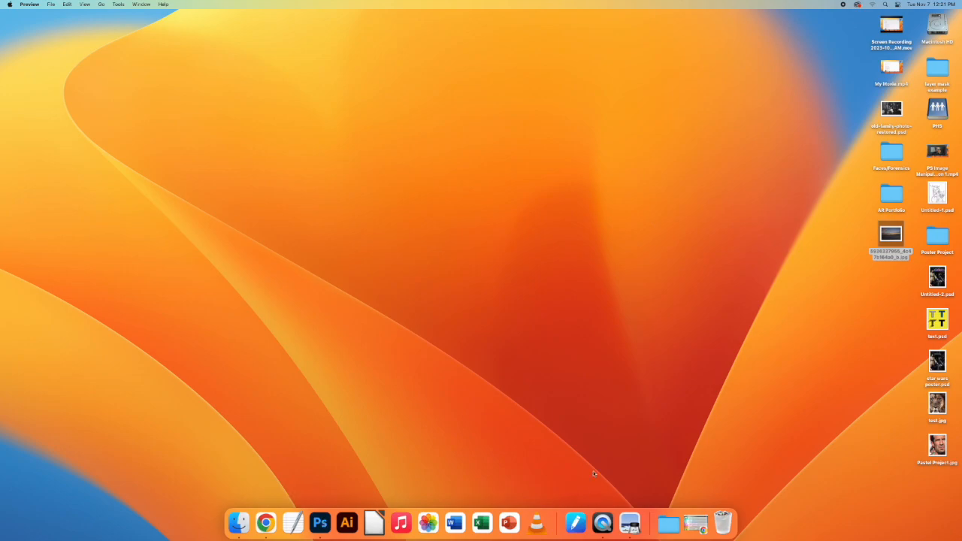
Step: Switch to Photoshop and create a new document from the 7 x 5 in, 300 ppi Default Photoshop Size preset
{"action": "left_click", "coordinate": [320, 524]}
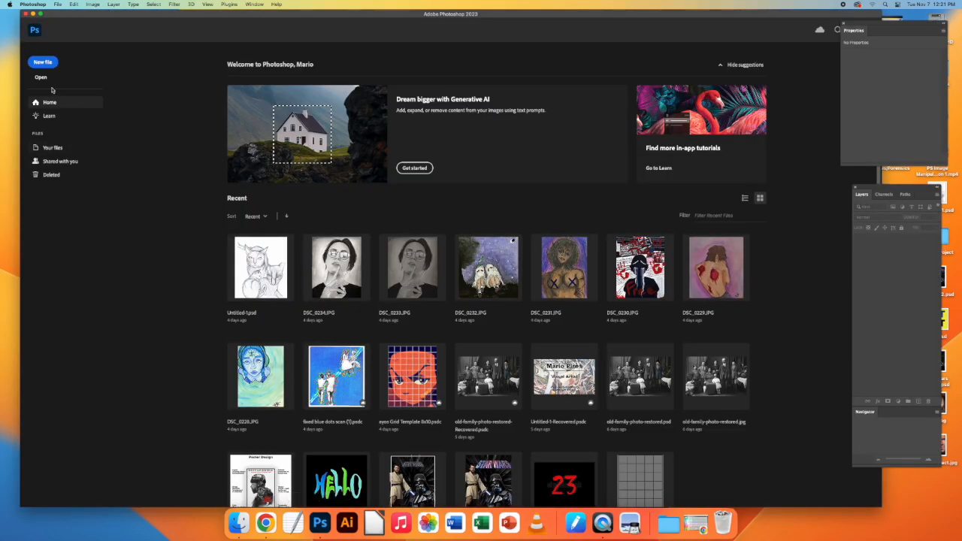
{"action": "left_click", "coordinate": [43, 63]}
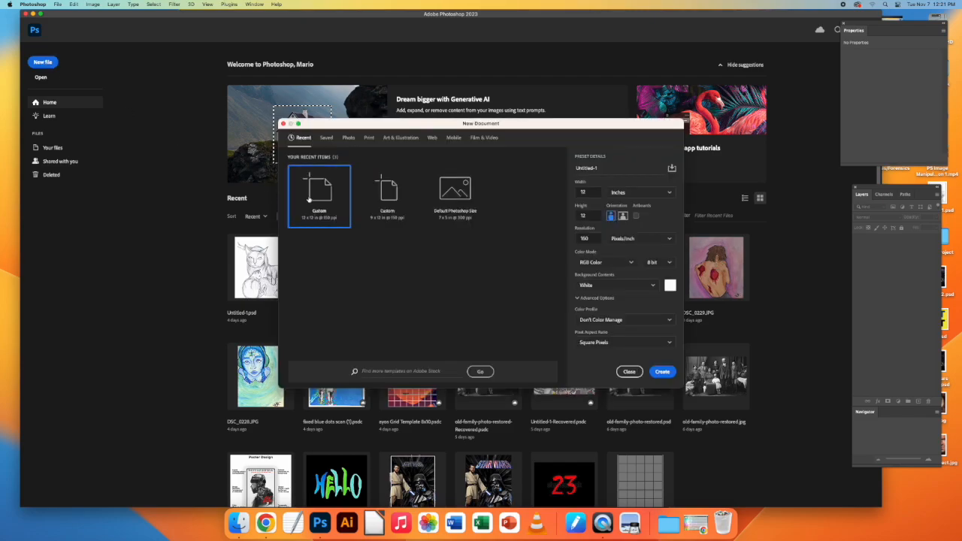
{"action": "left_click", "coordinate": [455, 194]}
{"action": "left_click", "coordinate": [592, 217]}
{"action": "left_click", "coordinate": [657, 194]}
{"action": "left_click", "coordinate": [649, 218]}
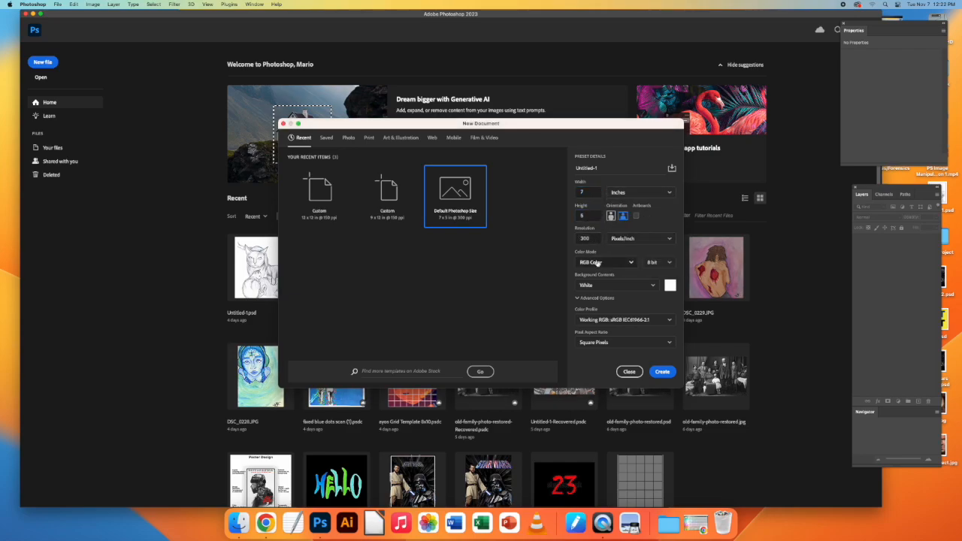
{"action": "left_click", "coordinate": [661, 371]}
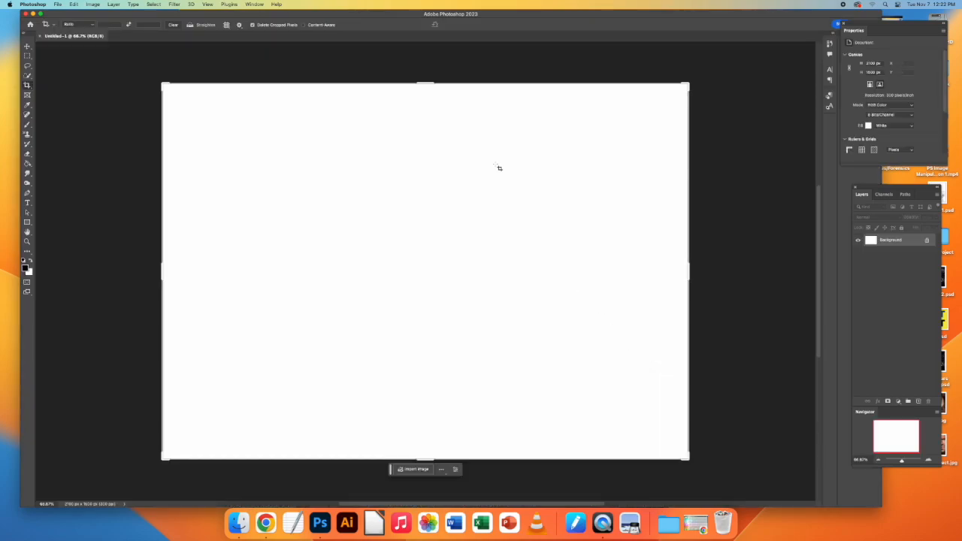
Step: Clear the floating panels away and place the sunset seascape JPG from the desktop into the blank document
{"action": "left_click_drag", "start_coordinate": [680, 14], "coordinate": [541, 14]}
{"action": "left_click", "coordinate": [845, 24]}
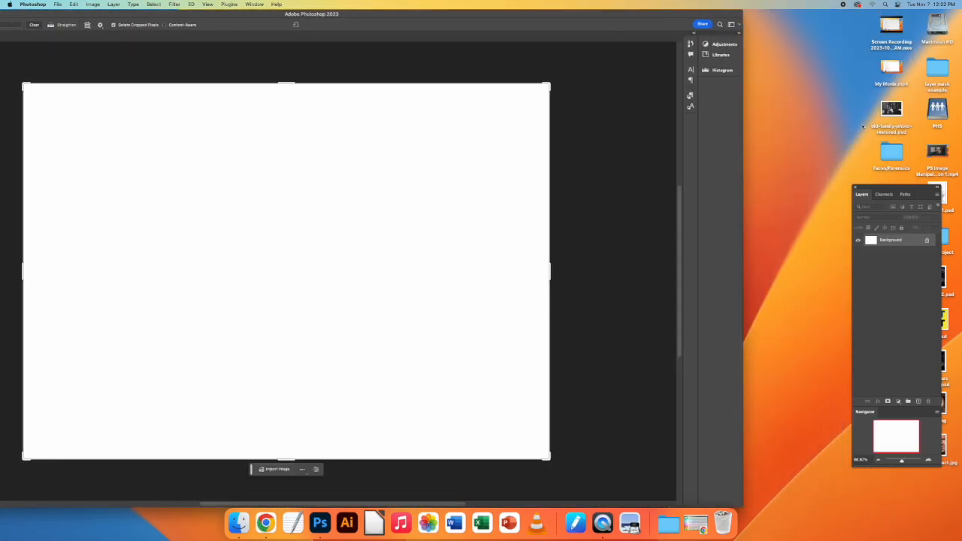
{"action": "left_click", "coordinate": [856, 189]}
{"action": "left_click_drag", "start_coordinate": [890, 227], "coordinate": [427, 197]}
{"action": "left_click_drag", "start_coordinate": [387, 16], "coordinate": [545, 7]}
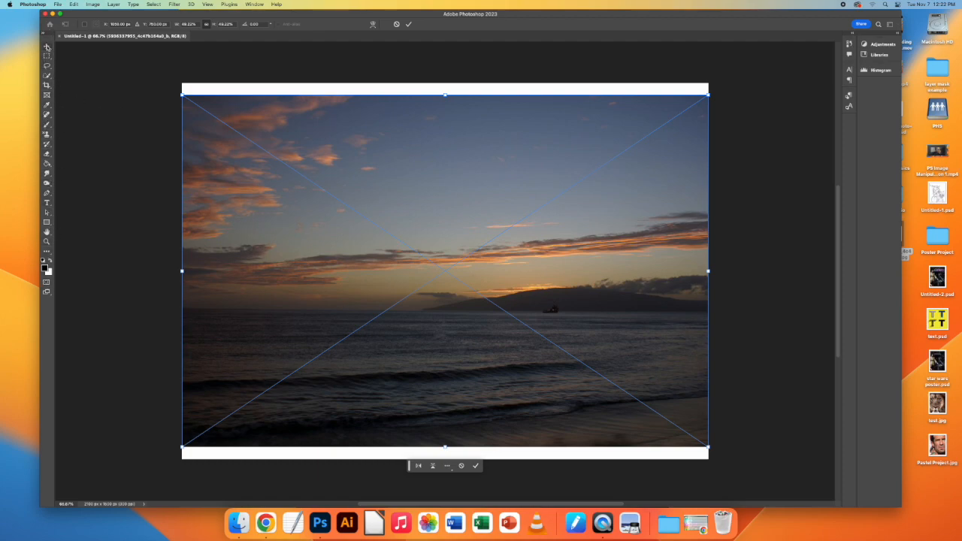
Step: Scale and reposition the placed sunset photo so it covers the whole white canvas, and commit the transform
{"action": "left_click", "coordinate": [47, 46]}
{"action": "mouse_move", "coordinate": [182, 95]}
{"action": "left_mouse_down"}
{"action": "mouse_move", "coordinate": [396, 236]}
{"action": "mouse_move", "coordinate": [194, 103]}
{"action": "left_mouse_up"}
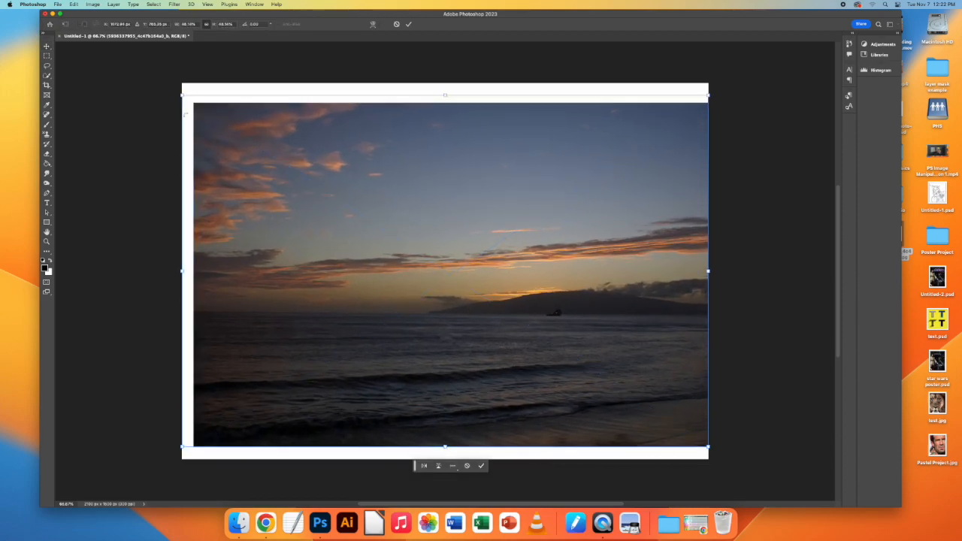
{"action": "key", "text": "Return"}
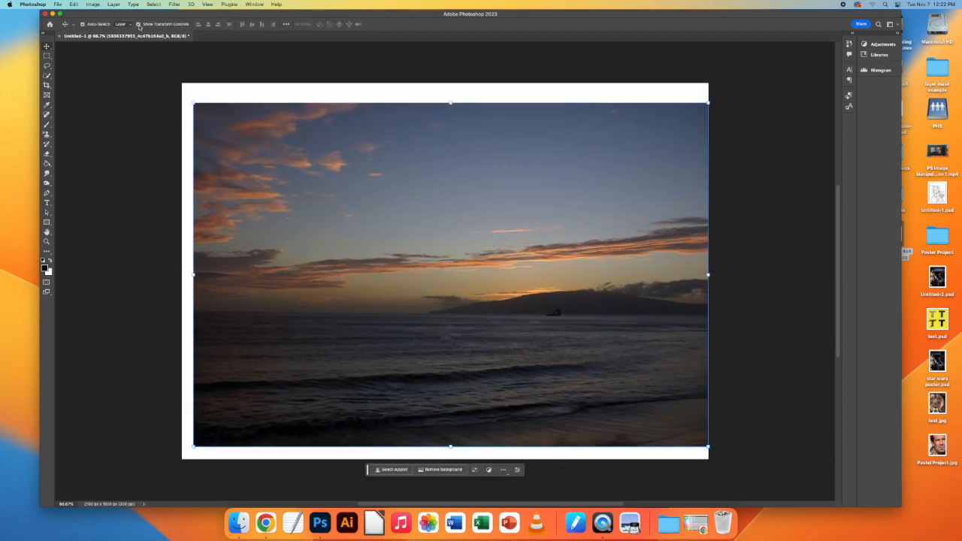
{"action": "left_click_drag", "start_coordinate": [193, 104], "coordinate": [160, 77]}
{"action": "left_click_drag", "start_coordinate": [275, 161], "coordinate": [274, 157]}
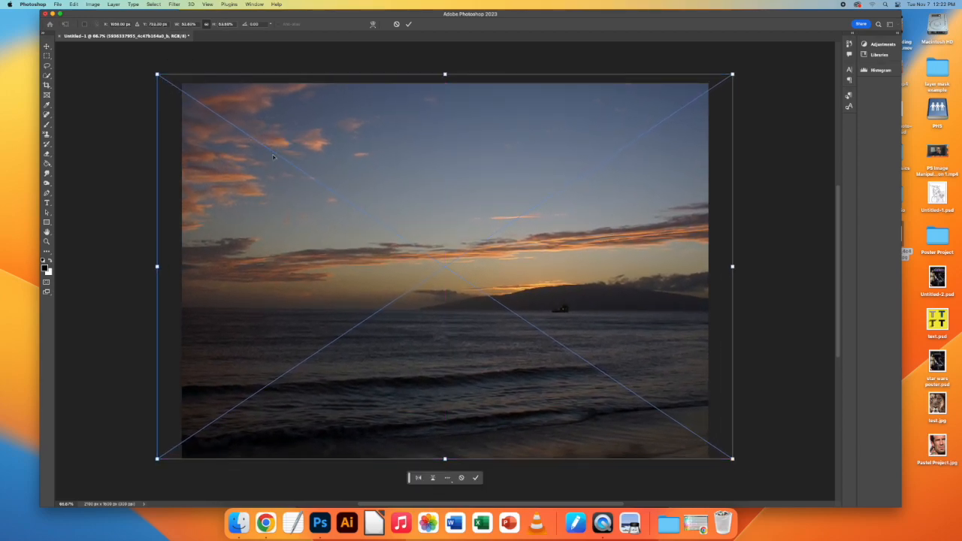
{"action": "key", "text": "Return"}
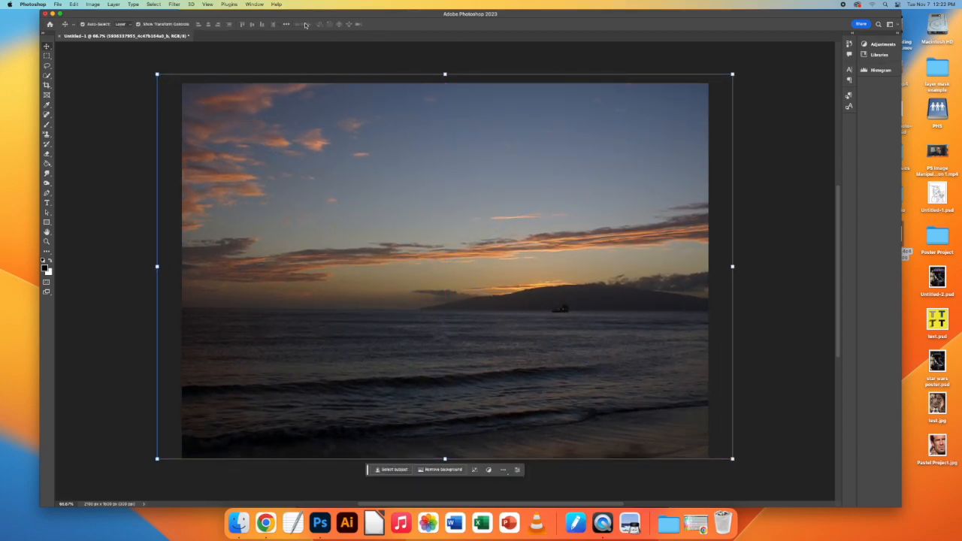
Step: Bring back the Layers and Navigator panels, and toggle the photo layer's visibility off and on
{"action": "left_click", "coordinate": [254, 4]}
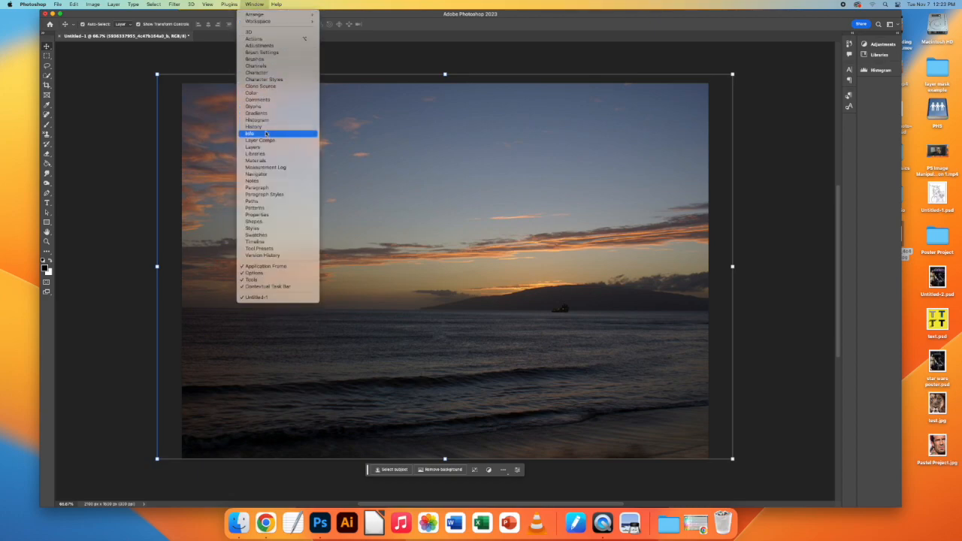
{"action": "left_click", "coordinate": [270, 173]}
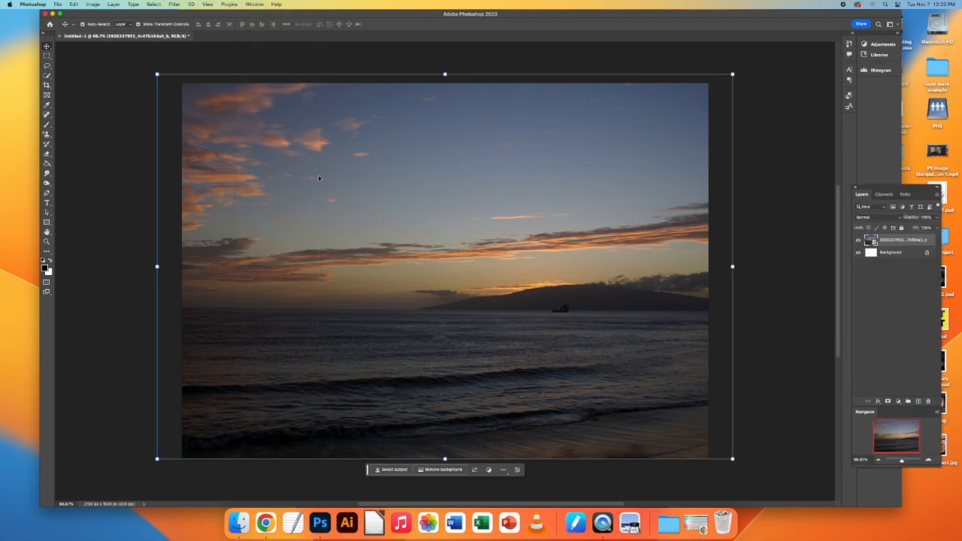
{"action": "left_click", "coordinate": [248, 4]}
{"action": "left_click", "coordinate": [781, 197]}
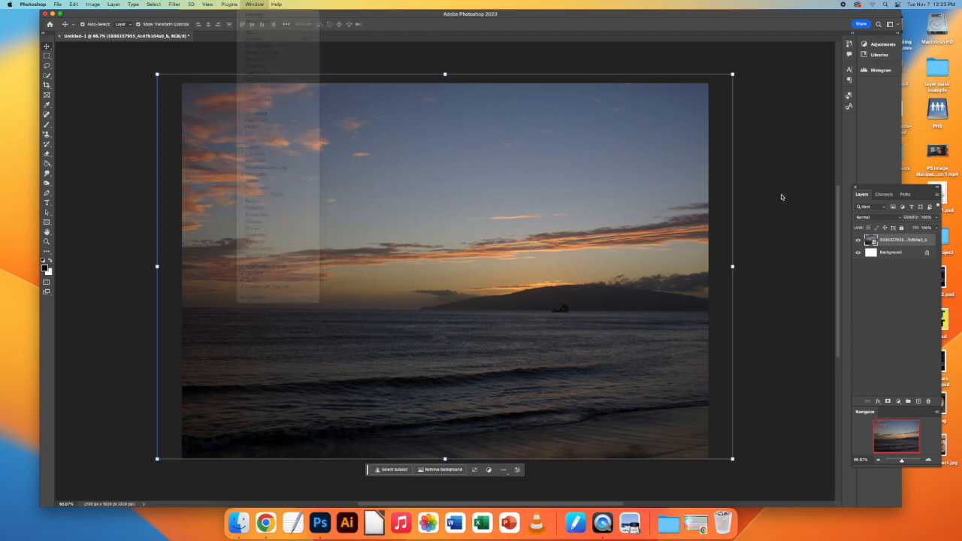
{"action": "left_click", "coordinate": [859, 240]}
{"action": "left_click", "coordinate": [859, 240]}
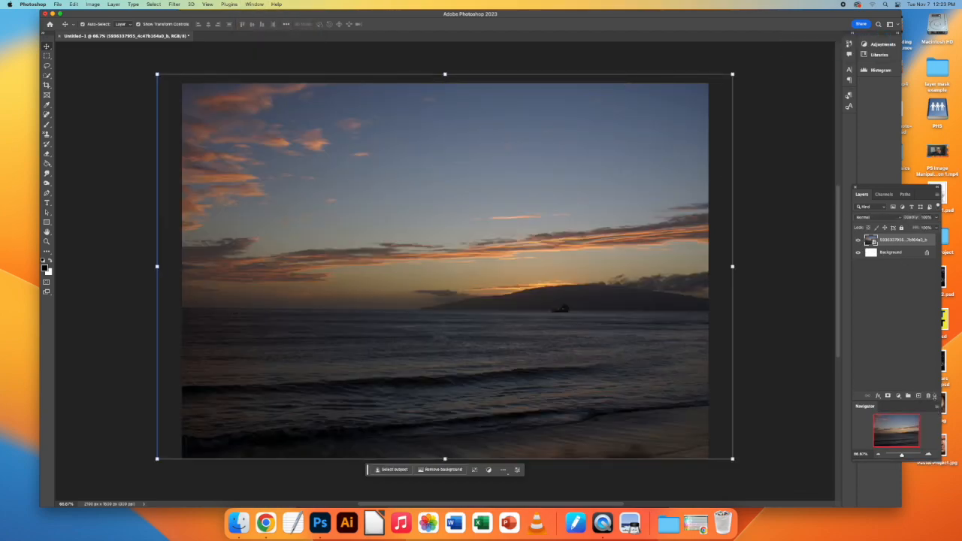
Step: Shorten the floating Layers and Navigator panel group and set the canvas zoom to about 70%
{"action": "left_click_drag", "start_coordinate": [936, 408], "coordinate": [925, 316]}
{"action": "mouse_move", "coordinate": [902, 355]}
{"action": "left_mouse_down"}
{"action": "mouse_move", "coordinate": [904, 335]}
{"action": "mouse_move", "coordinate": [902, 357]}
{"action": "left_mouse_up"}
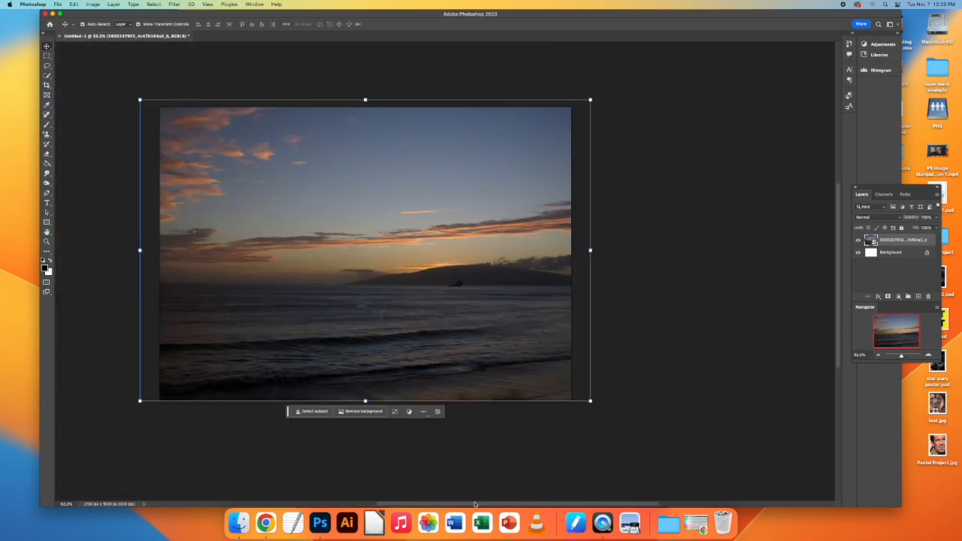
{"action": "scroll", "coordinate": [474, 504], "scroll_direction": "left", "scroll_amount": 3}
{"action": "left_click_drag", "start_coordinate": [904, 359], "coordinate": [903, 357]}
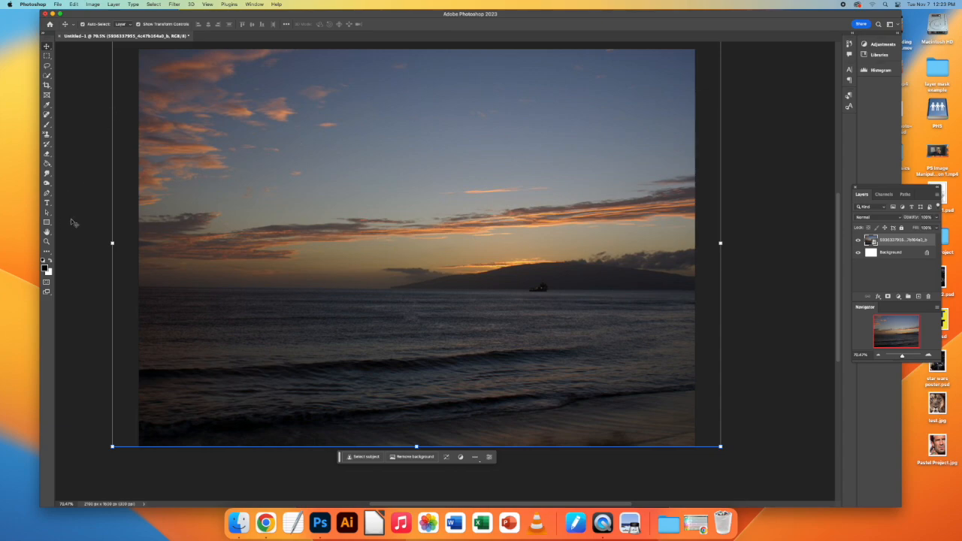
Step: Try cropping the photo inward from its left and lower edges, and undo the crop
{"action": "left_click", "coordinate": [47, 85]}
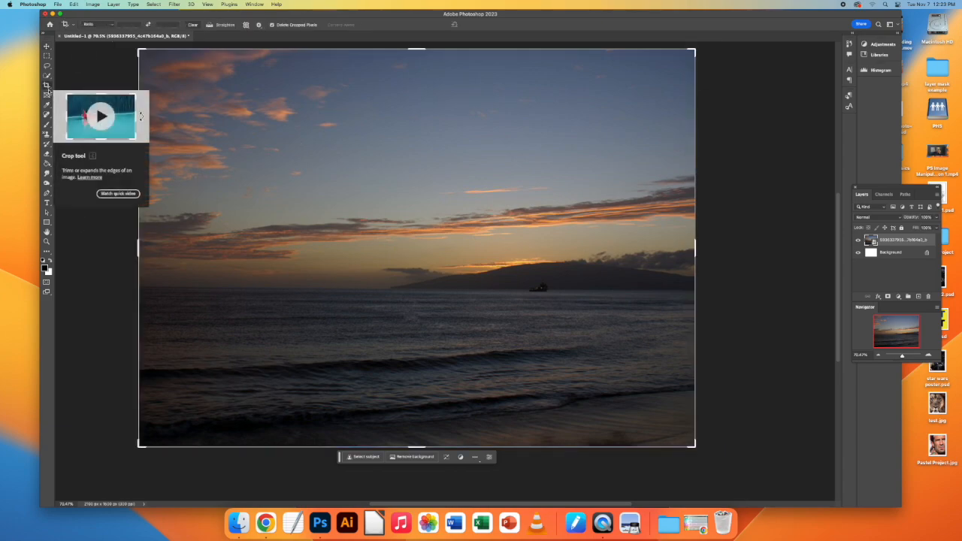
{"action": "left_click_drag", "start_coordinate": [139, 248], "coordinate": [316, 248]}
{"action": "left_click_drag", "start_coordinate": [416, 446], "coordinate": [411, 396]}
{"action": "key", "text": "Return"}
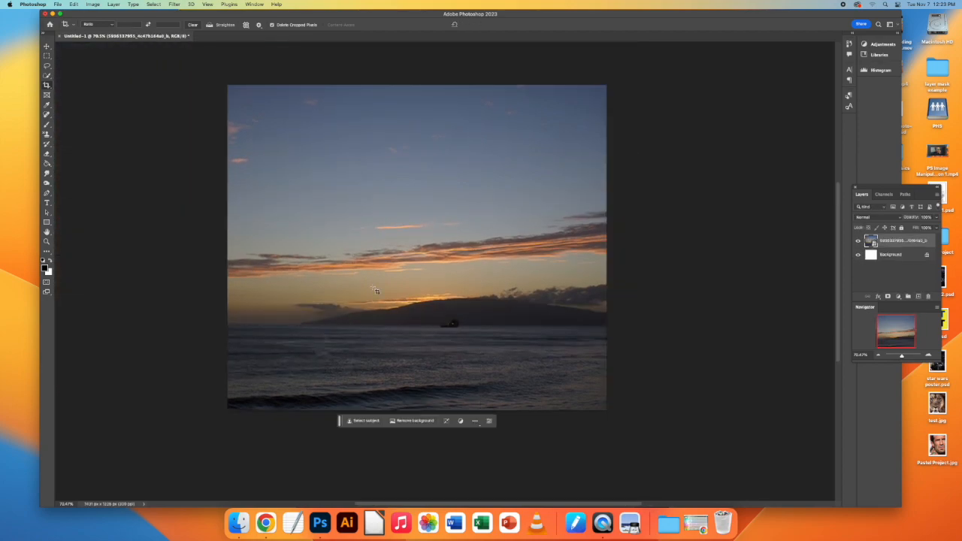
{"action": "left_click", "coordinate": [73, 3]}
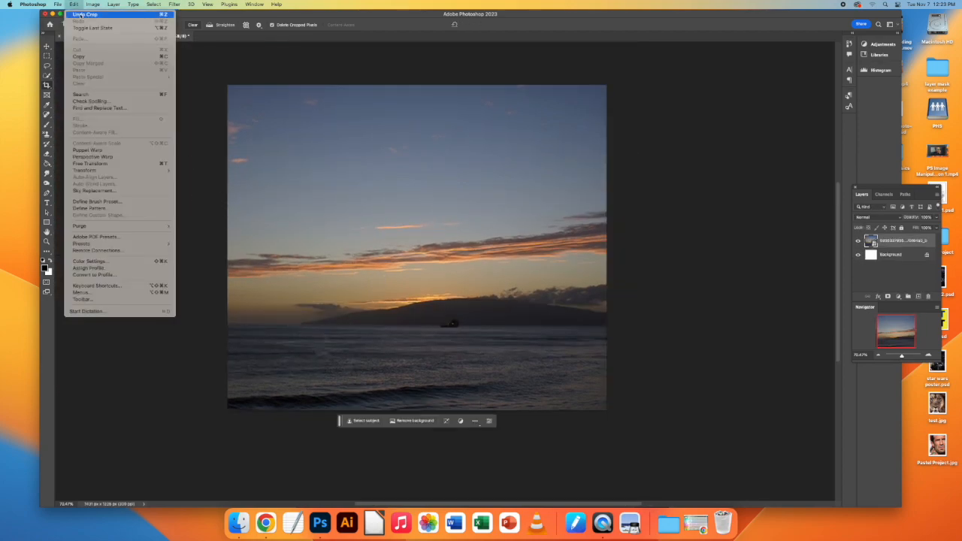
{"action": "left_click", "coordinate": [86, 15]}
Step: Try cropping the photo to a wide band around the horizon, and undo the crop
{"action": "left_click_drag", "start_coordinate": [293, 221], "coordinate": [780, 400]}
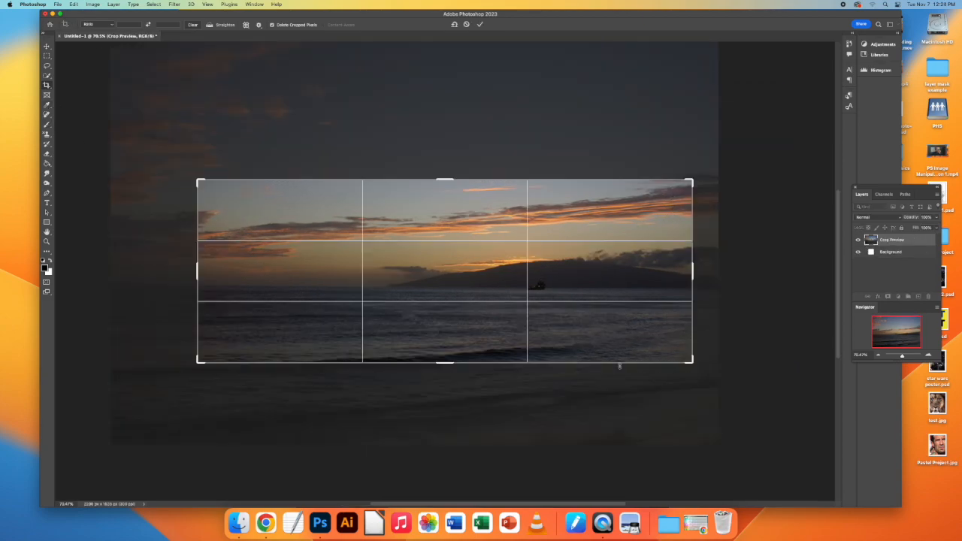
{"action": "key", "text": "Return"}
{"action": "left_click", "coordinate": [73, 3]}
{"action": "left_click", "coordinate": [87, 15]}
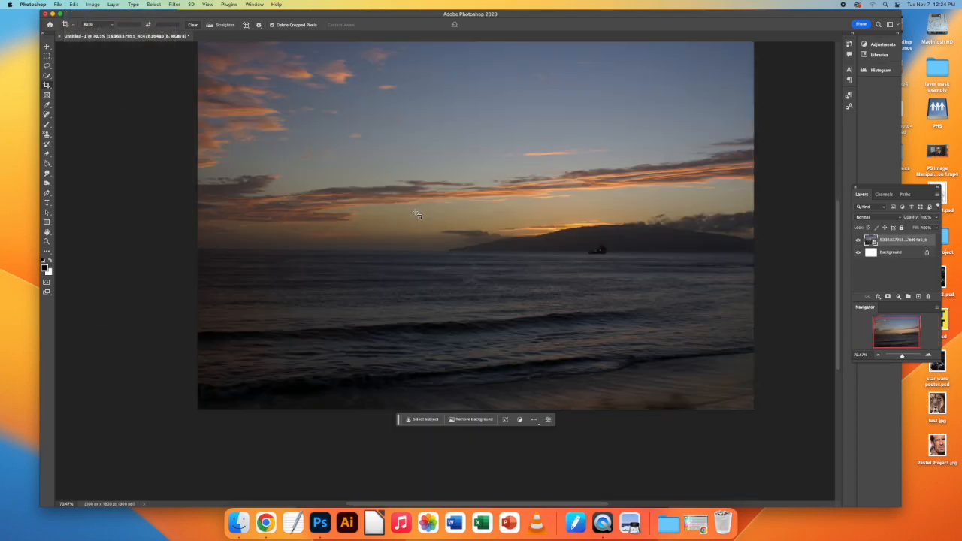
Step: Preview a Brightness/Contrast adjustment on the photo with brightness 2 and contrast 19, and discard it
{"action": "scroll", "coordinate": [421, 217], "scroll_direction": "down", "scroll_amount": 4}
{"action": "scroll", "coordinate": [421, 216], "scroll_direction": "up", "scroll_amount": 1}
{"action": "left_click_drag", "start_coordinate": [903, 357], "coordinate": [902, 356]}
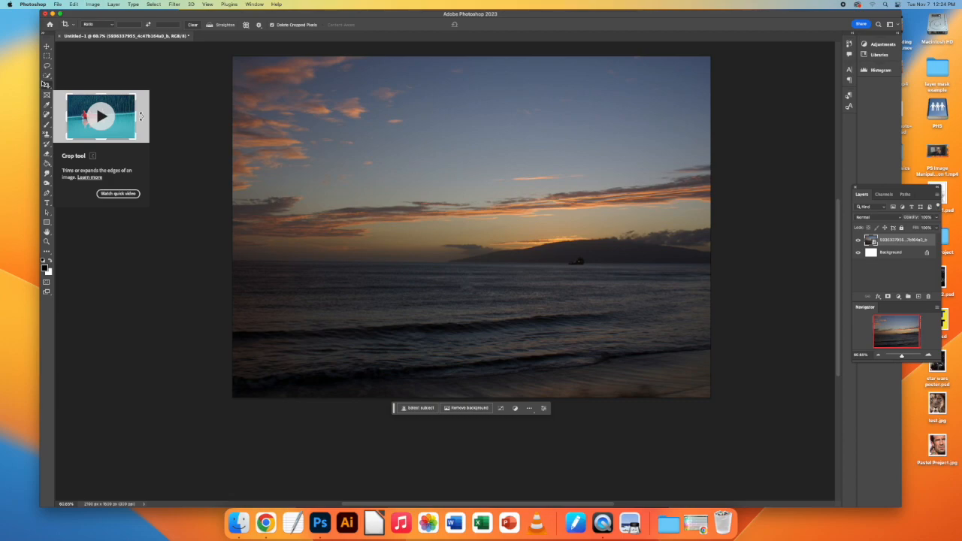
{"action": "left_click", "coordinate": [93, 5]}
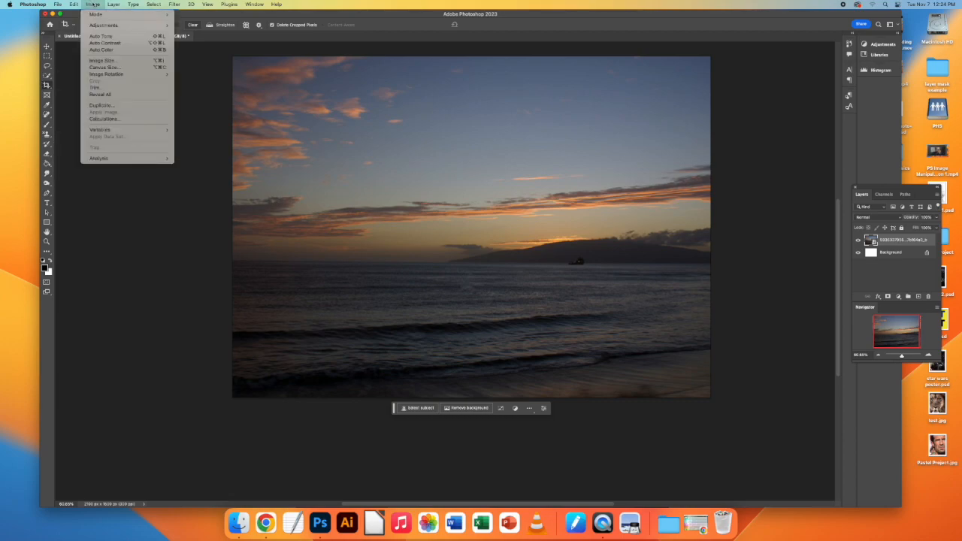
{"action": "mouse_move", "coordinate": [111, 78]}
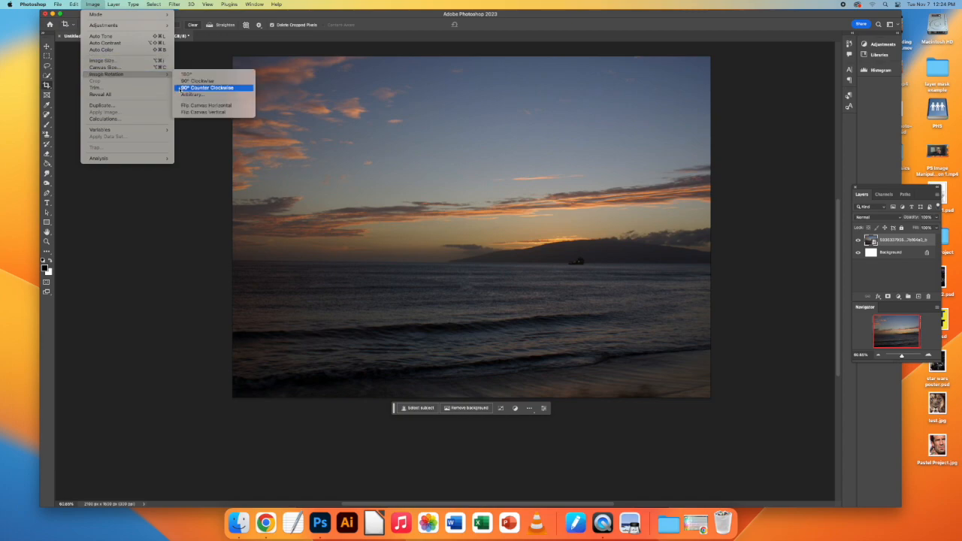
{"action": "mouse_move", "coordinate": [117, 26]}
{"action": "left_click", "coordinate": [182, 27]}
{"action": "left_click_drag", "start_coordinate": [456, 151], "coordinate": [148, 171]}
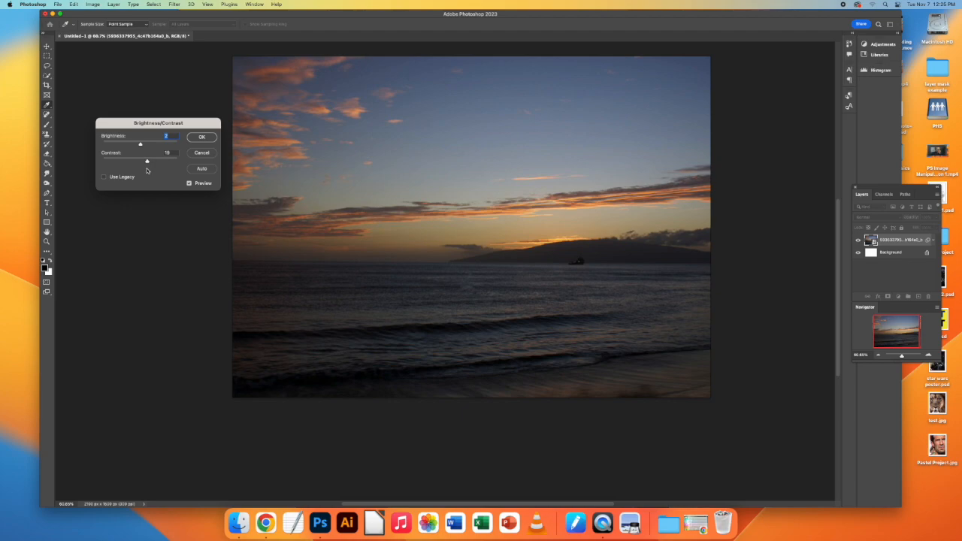
{"action": "left_click", "coordinate": [203, 151]}
{"action": "key", "text": "c"}
Step: Try a Levels adjustment on the photo by shifting the shadow and highlight input levels, without keeping it
{"action": "left_click", "coordinate": [95, 5]}
{"action": "mouse_move", "coordinate": [113, 23]}
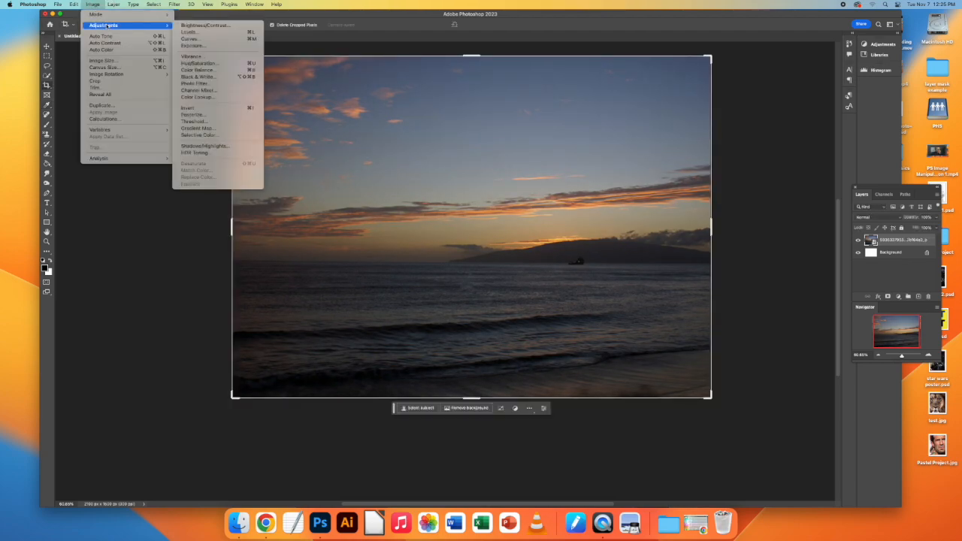
{"action": "left_click", "coordinate": [200, 33]}
{"action": "left_click_drag", "start_coordinate": [446, 134], "coordinate": [117, 98]}
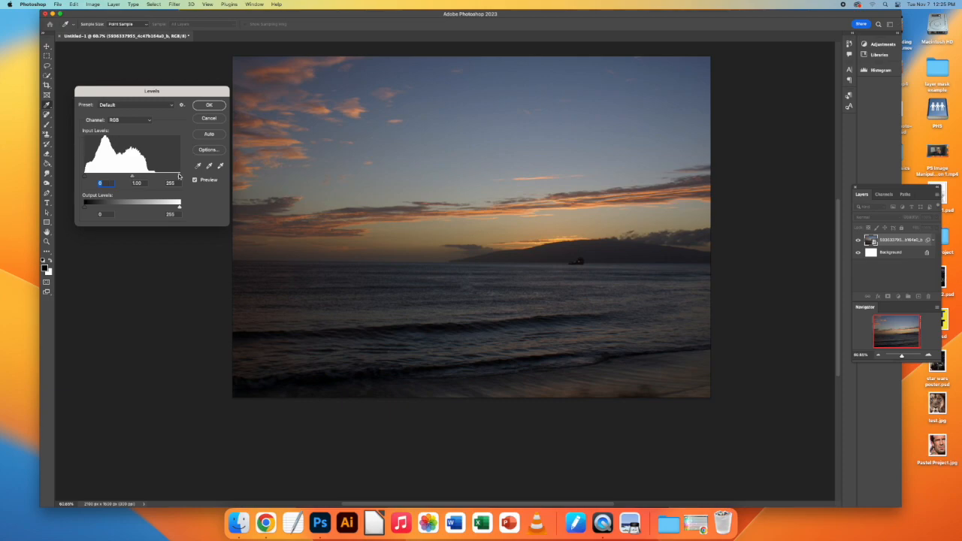
{"action": "left_click_drag", "start_coordinate": [85, 177], "coordinate": [120, 176]}
{"action": "mouse_move", "coordinate": [180, 177]}
{"action": "left_mouse_down"}
{"action": "mouse_move", "coordinate": [136, 177]}
{"action": "mouse_move", "coordinate": [181, 177]}
{"action": "left_mouse_up"}
{"action": "left_click_drag", "start_coordinate": [97, 178], "coordinate": [121, 177]}
{"action": "left_click", "coordinate": [209, 105]}
{"action": "key", "text": "c"}
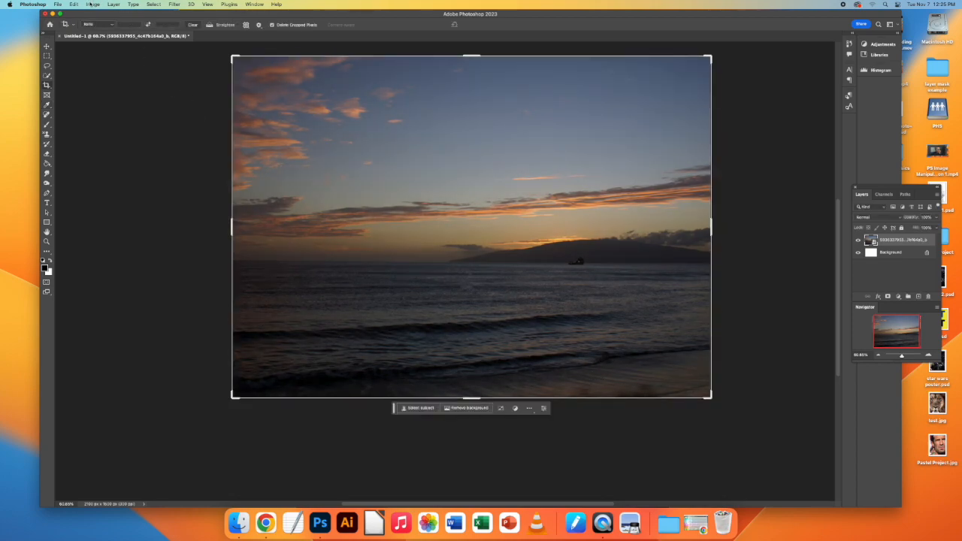
Step: Preview a Curves adjustment with reshaped highlight and midtone points on the RGB curve, and discard it
{"action": "left_click", "coordinate": [93, 4]}
{"action": "mouse_move", "coordinate": [106, 25]}
{"action": "left_click", "coordinate": [192, 39]}
{"action": "left_click_drag", "start_coordinate": [398, 118], "coordinate": [100, 89]}
{"action": "left_click_drag", "start_coordinate": [233, 95], "coordinate": [291, 324]}
{"action": "mouse_move", "coordinate": [223, 379]}
{"action": "left_mouse_down"}
{"action": "mouse_move", "coordinate": [221, 370]}
{"action": "mouse_move", "coordinate": [226, 378]}
{"action": "left_mouse_up"}
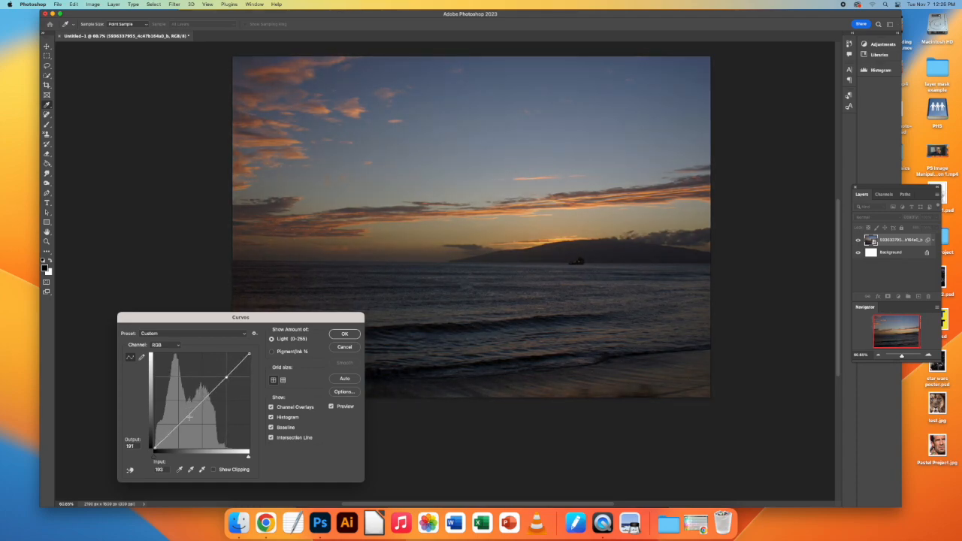
{"action": "left_click_drag", "start_coordinate": [191, 415], "coordinate": [193, 419]}
{"action": "mouse_move", "coordinate": [227, 382]}
{"action": "left_mouse_down"}
{"action": "mouse_move", "coordinate": [245, 394]}
{"action": "mouse_move", "coordinate": [238, 385]}
{"action": "left_mouse_up"}
{"action": "left_click", "coordinate": [344, 346]}
Step: Preview an Exposure adjustment that changes the photo's exposure, offset to +0.0041 and gamma correction, and discard it
{"action": "left_click", "coordinate": [92, 3]}
{"action": "mouse_move", "coordinate": [113, 26]}
{"action": "left_click", "coordinate": [197, 46]}
{"action": "left_click_drag", "start_coordinate": [451, 146], "coordinate": [150, 106]}
{"action": "left_click_drag", "start_coordinate": [159, 145], "coordinate": [161, 182]}
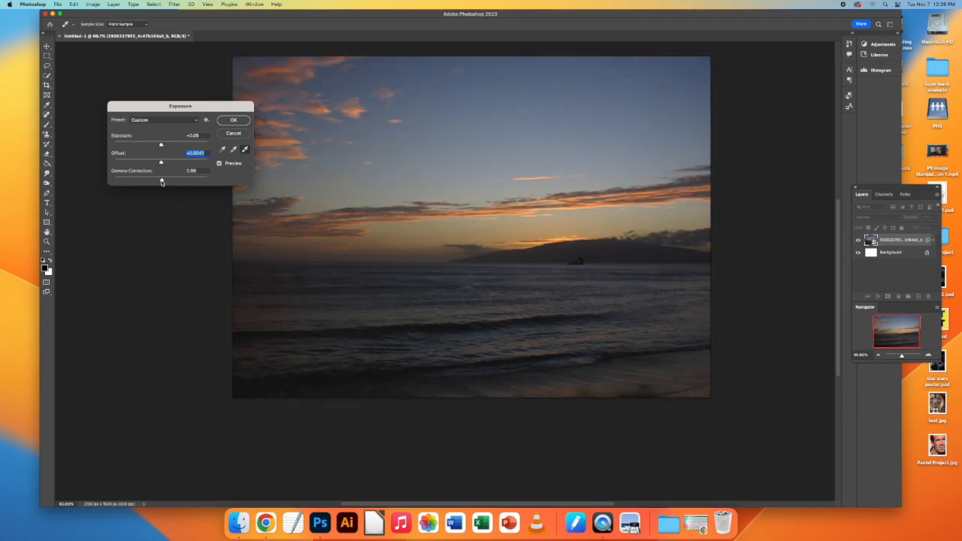
{"action": "left_click", "coordinate": [233, 133]}
{"action": "key", "text": "c"}
Step: Preview a Vibrance adjustment with saturation at +57 and, separately, vibrance at +100, and discard it
{"action": "left_click", "coordinate": [93, 4]}
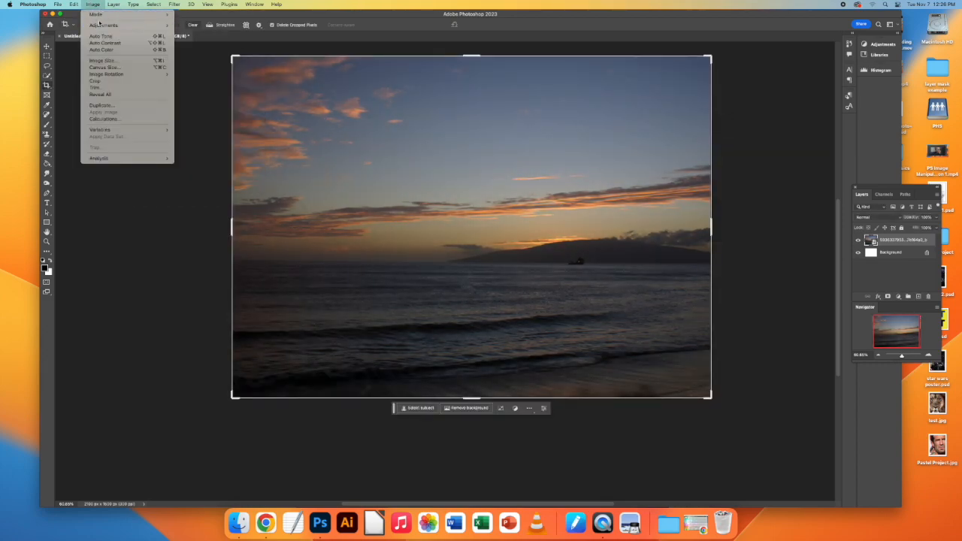
{"action": "mouse_move", "coordinate": [102, 25]}
{"action": "left_click", "coordinate": [193, 57]}
{"action": "left_click_drag", "start_coordinate": [481, 170], "coordinate": [141, 85]}
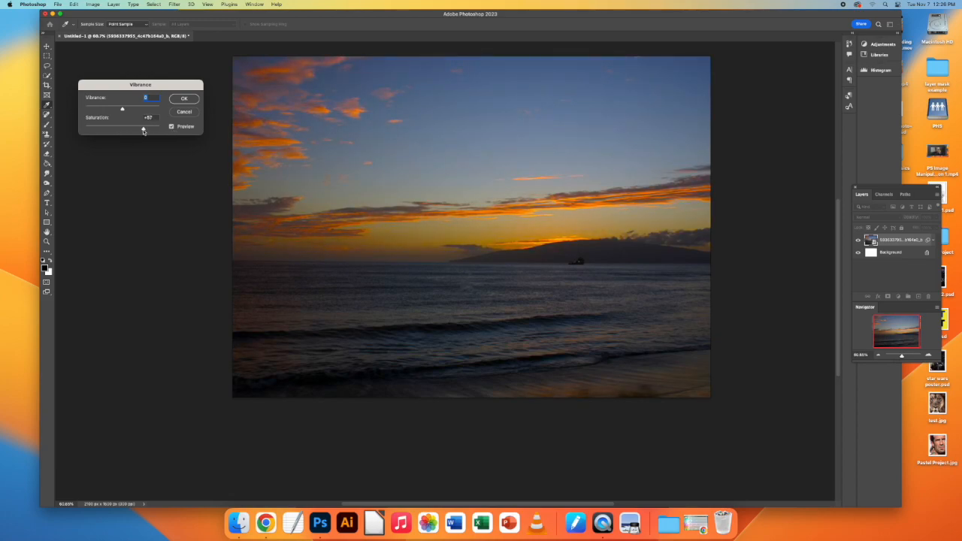
{"action": "left_click_drag", "start_coordinate": [130, 134], "coordinate": [174, 111]}
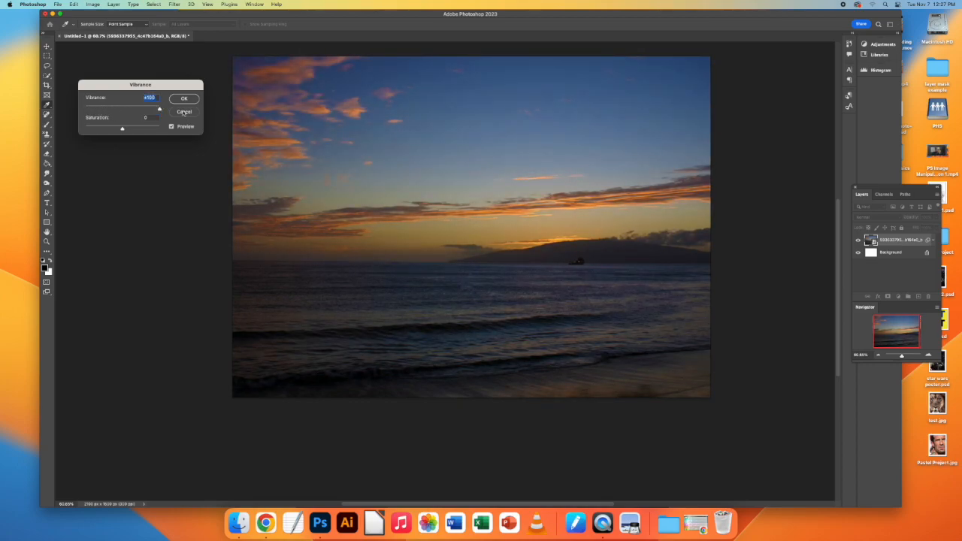
{"action": "left_click", "coordinate": [183, 113]}
Step: Preview a Hue/Saturation adjustment on the photo by shifting its sliders, and discard it
{"action": "left_click", "coordinate": [93, 4]}
{"action": "mouse_move", "coordinate": [109, 26]}
{"action": "left_click", "coordinate": [189, 62]}
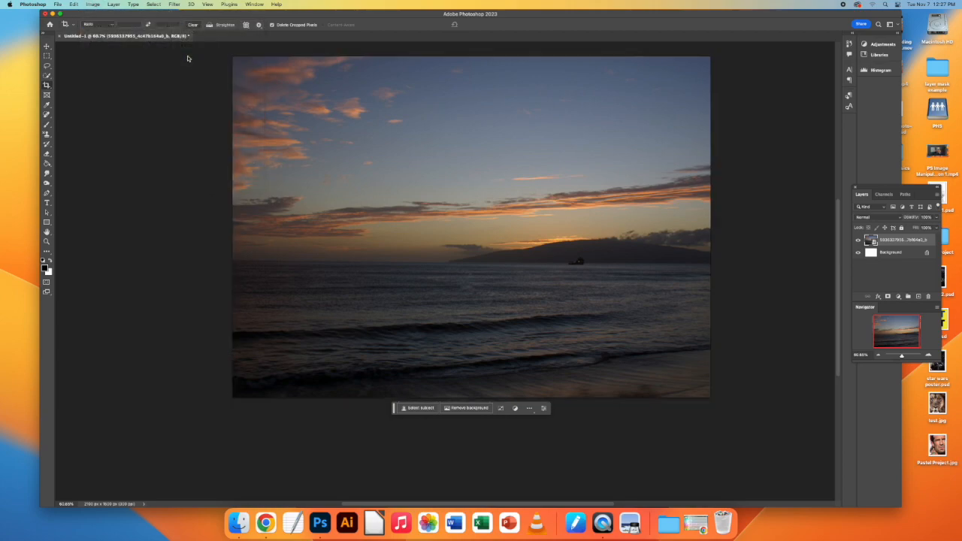
{"action": "left_click_drag", "start_coordinate": [481, 126], "coordinate": [169, 97]}
{"action": "mouse_move", "coordinate": [148, 168]}
{"action": "left_mouse_down"}
{"action": "mouse_move", "coordinate": [180, 165]}
{"action": "mouse_move", "coordinate": [151, 168]}
{"action": "mouse_move", "coordinate": [162, 185]}
{"action": "mouse_move", "coordinate": [135, 185]}
{"action": "mouse_move", "coordinate": [148, 186]}
{"action": "left_mouse_up"}
{"action": "left_click_drag", "start_coordinate": [147, 151], "coordinate": [186, 151]}
{"action": "left_click", "coordinate": [231, 127]}
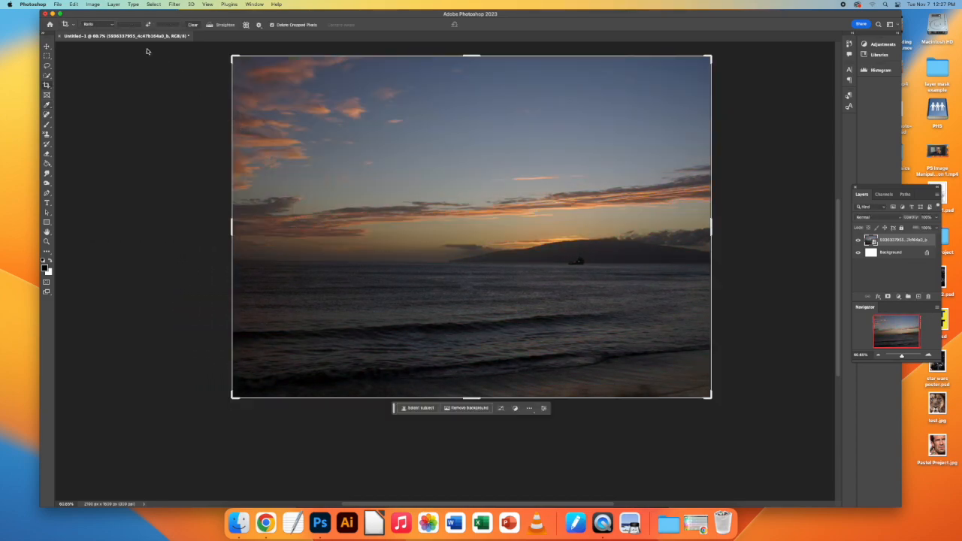
Step: Preview a Color Balance adjustment on the midtones, shifting the levels to -26, -7 and +12, and discard it
{"action": "left_click", "coordinate": [93, 3]}
{"action": "mouse_move", "coordinate": [113, 25]}
{"action": "left_click", "coordinate": [204, 69]}
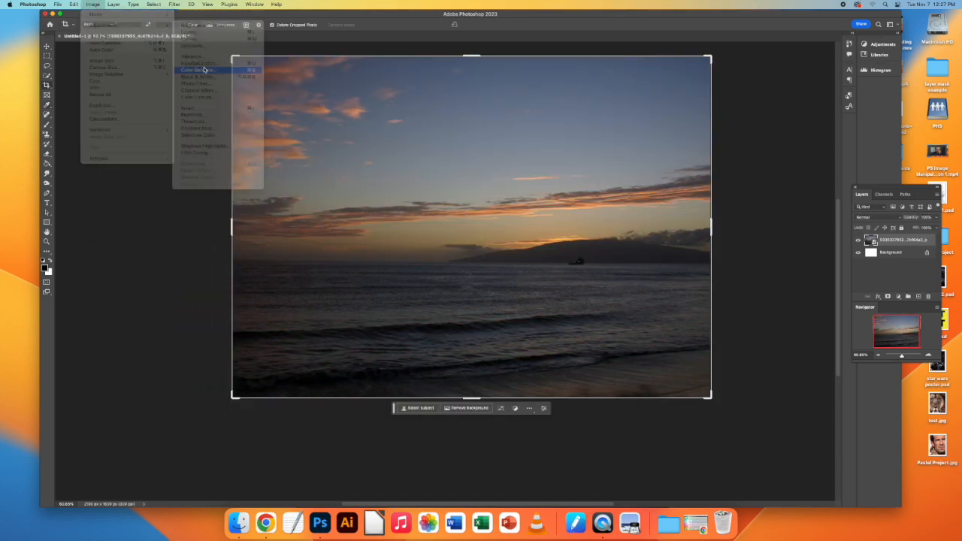
{"action": "left_click_drag", "start_coordinate": [418, 140], "coordinate": [103, 68]}
{"action": "mouse_move", "coordinate": [145, 99]}
{"action": "left_mouse_down"}
{"action": "mouse_move", "coordinate": [166, 99]}
{"action": "mouse_move", "coordinate": [111, 107]}
{"action": "mouse_move", "coordinate": [175, 121]}
{"action": "mouse_move", "coordinate": [130, 106]}
{"action": "mouse_move", "coordinate": [152, 102]}
{"action": "left_mouse_up"}
{"action": "left_click", "coordinate": [140, 109]}
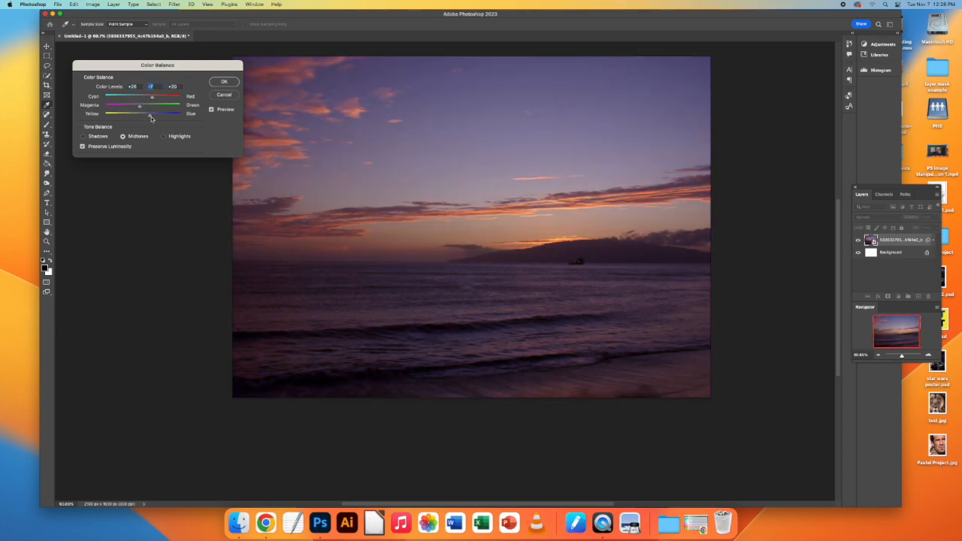
{"action": "left_click", "coordinate": [147, 115]}
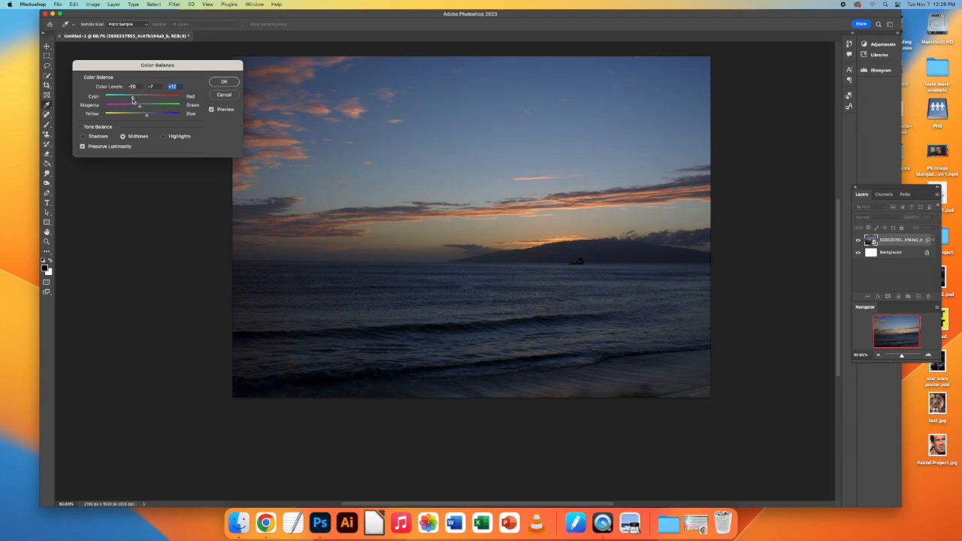
Step: Preview a Photo Filter adjustment on the photo using a custom turquoise color
{"action": "left_click", "coordinate": [90, 5]}
{"action": "mouse_move", "coordinate": [113, 24]}
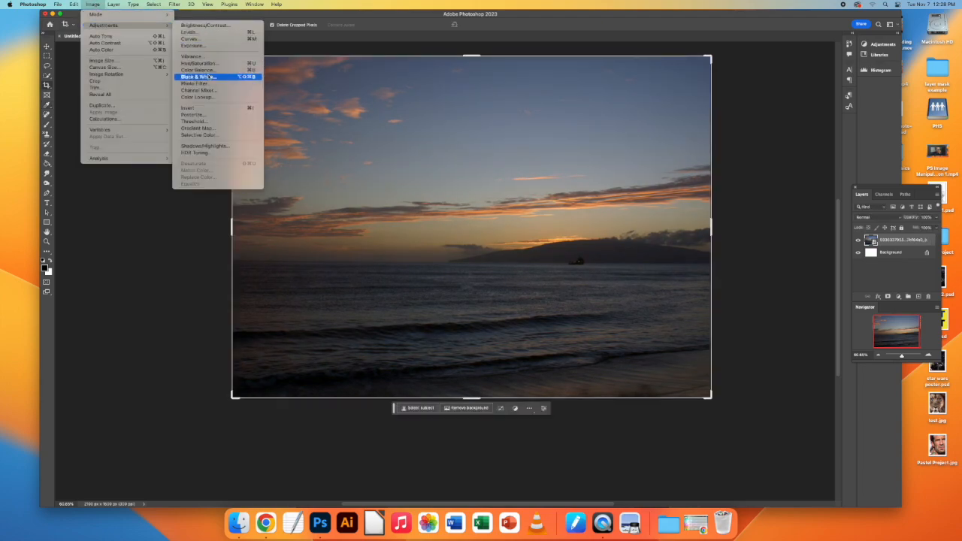
{"action": "left_click", "coordinate": [196, 84]}
{"action": "left_click_drag", "start_coordinate": [436, 143], "coordinate": [129, 80]}
{"action": "left_click", "coordinate": [127, 117]}
{"action": "left_click", "coordinate": [160, 117]}
{"action": "left_click_drag", "start_coordinate": [760, 230], "coordinate": [761, 256]}
{"action": "left_click", "coordinate": [822, 201]}
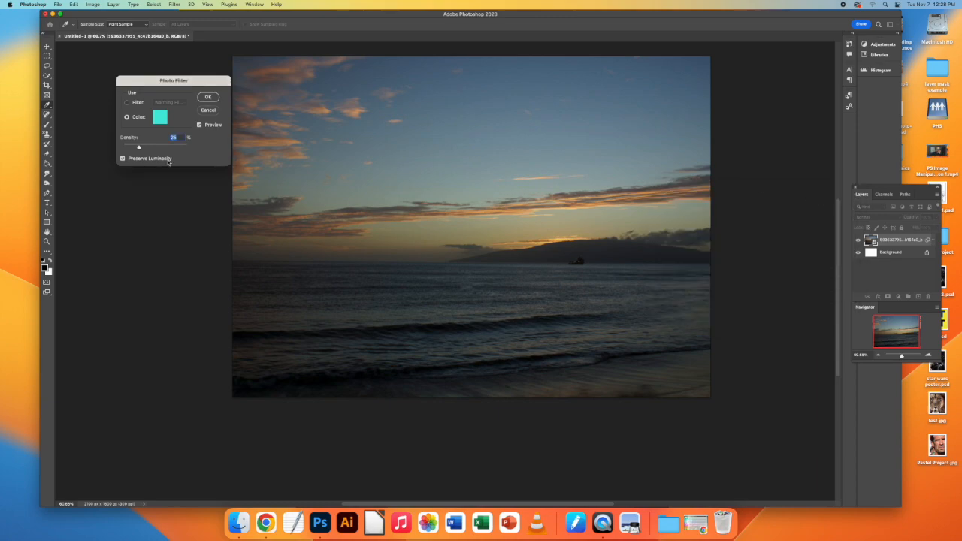
{"action": "mouse_move", "coordinate": [176, 150]}
{"action": "left_mouse_down"}
{"action": "mouse_move", "coordinate": [194, 152]}
{"action": "mouse_move", "coordinate": [172, 153]}
{"action": "left_mouse_up"}
Step: Preview the preset Red photo filter at 44% density, and discard the Photo Filter adjustment
{"action": "left_click", "coordinate": [127, 102]}
{"action": "left_click", "coordinate": [169, 102]}
{"action": "left_click", "coordinate": [177, 143]}
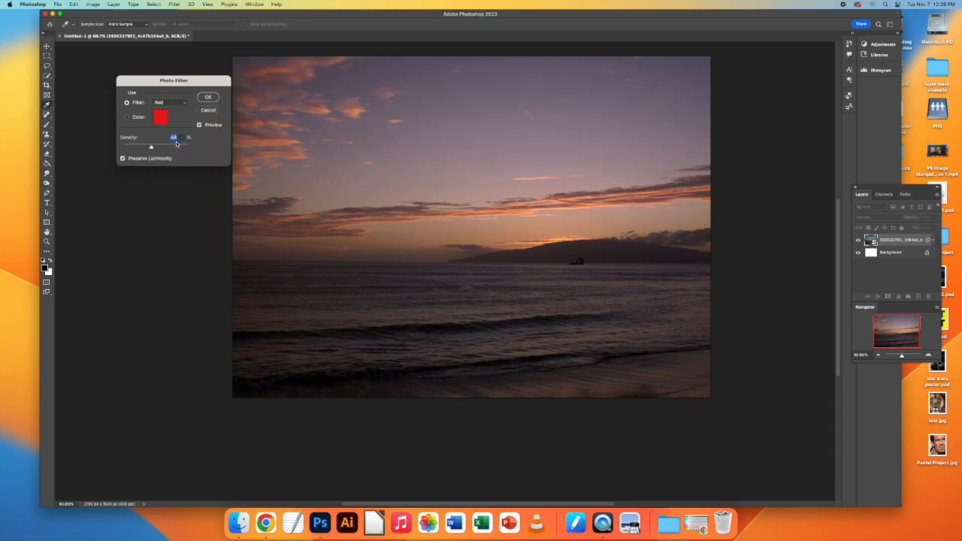
{"action": "left_click", "coordinate": [203, 109]}
{"action": "key", "text": "c"}
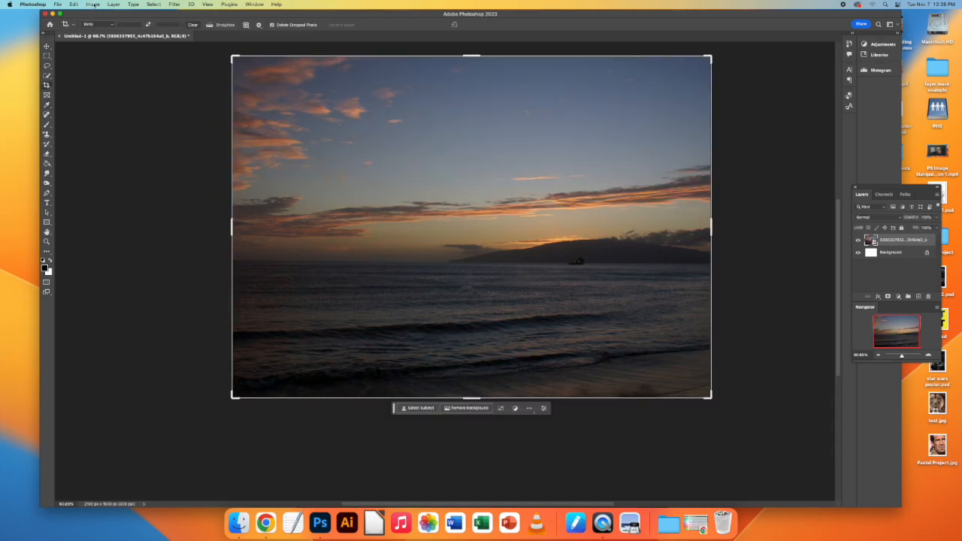
Step: Preview a Posterize adjustment at 2, 10 and 15 levels, and discard it
{"action": "left_click", "coordinate": [92, 4]}
{"action": "mouse_move", "coordinate": [104, 25]}
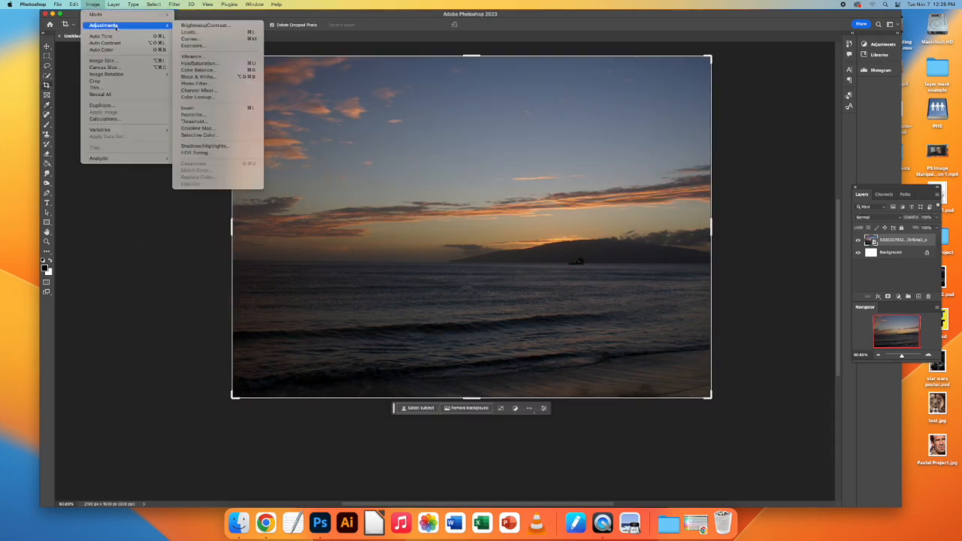
{"action": "left_click", "coordinate": [193, 114]}
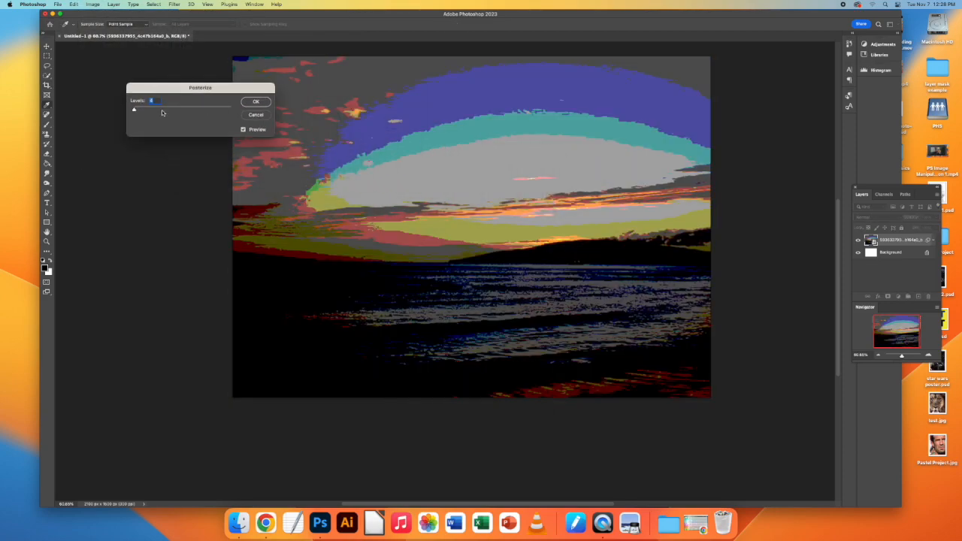
{"action": "key", "text": "Down"}
{"action": "key", "text": "Down"}
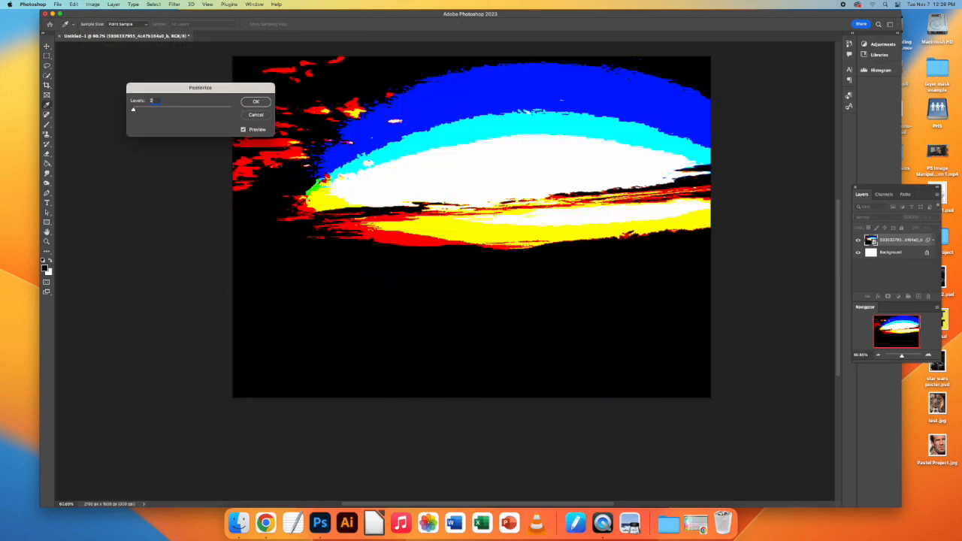
{"action": "type", "text": "10"}
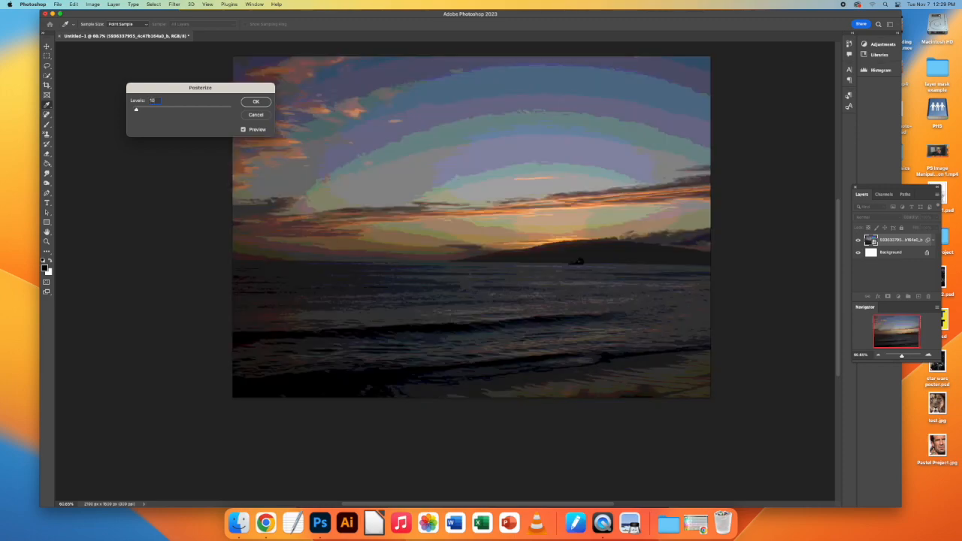
{"action": "type", "text": "15"}
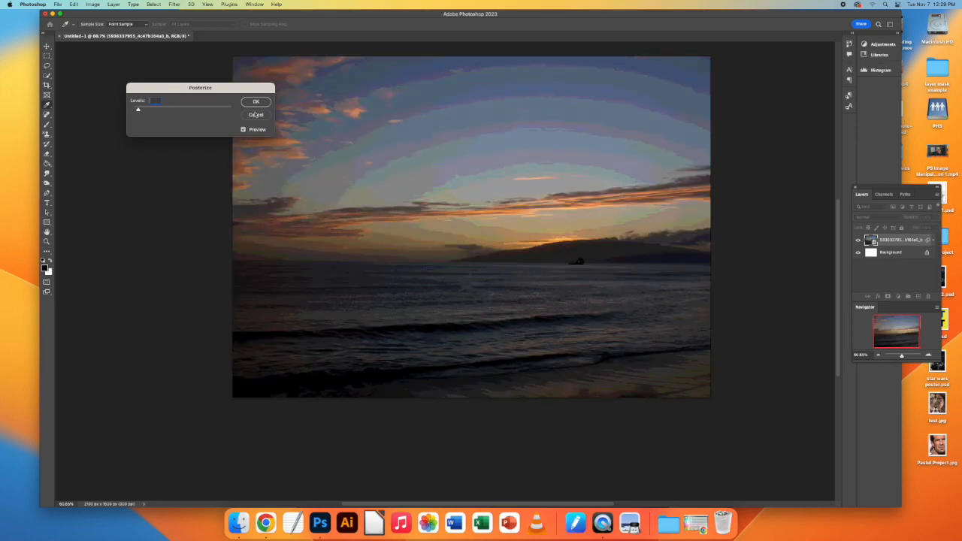
{"action": "left_click", "coordinate": [256, 114]}
{"action": "left_click", "coordinate": [480, 184]}
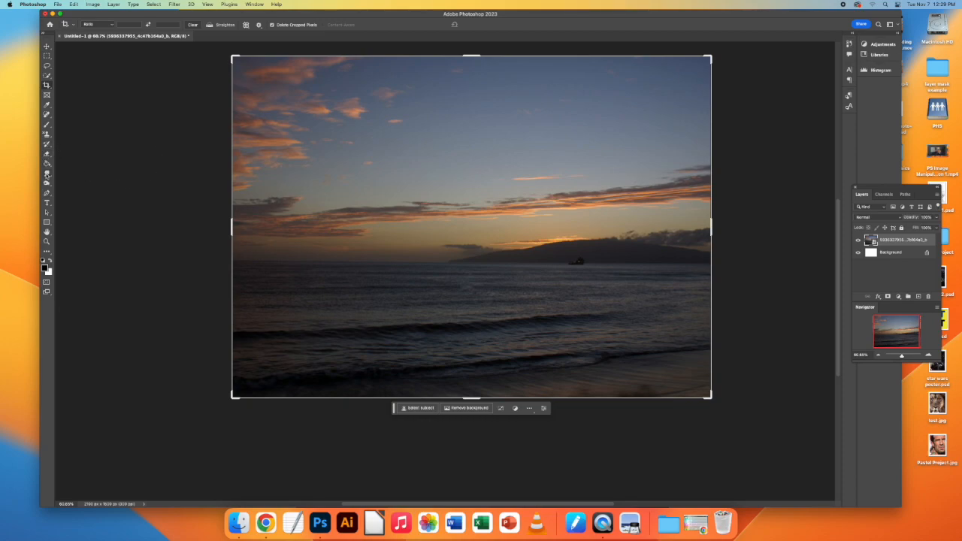
Step: Duplicate the photo layer, hide the original and make the copy the active layer
{"action": "left_click_drag", "start_coordinate": [890, 240], "coordinate": [918, 297]}
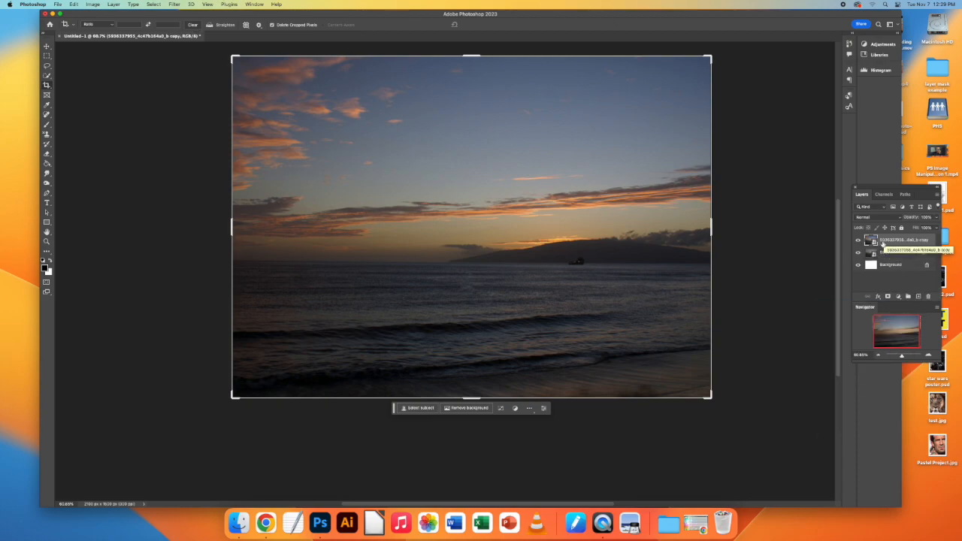
{"action": "left_click", "coordinate": [902, 252]}
{"action": "left_click", "coordinate": [900, 241]}
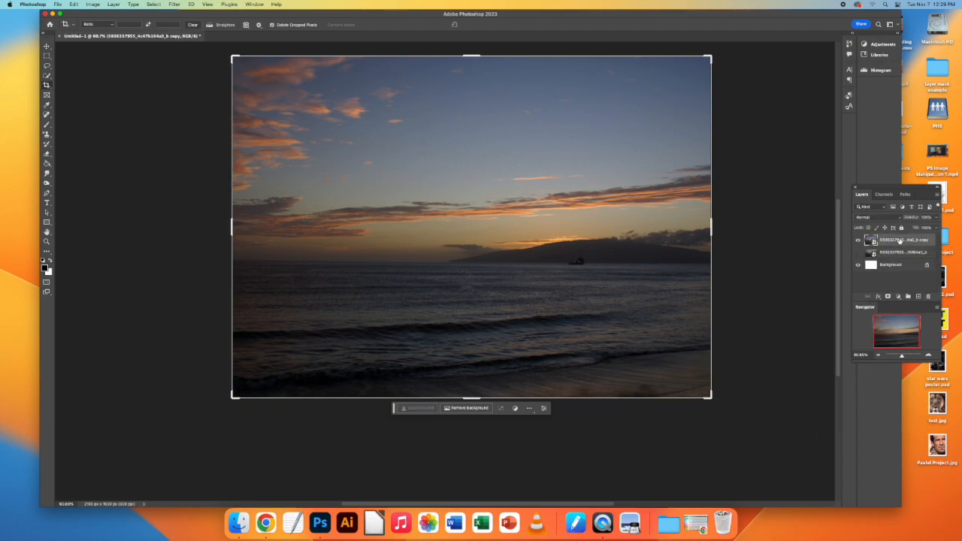
Step: Choose the Dodge tool and rasterize the copied smart object layer so it can be painted on
{"action": "left_click", "coordinate": [47, 173]}
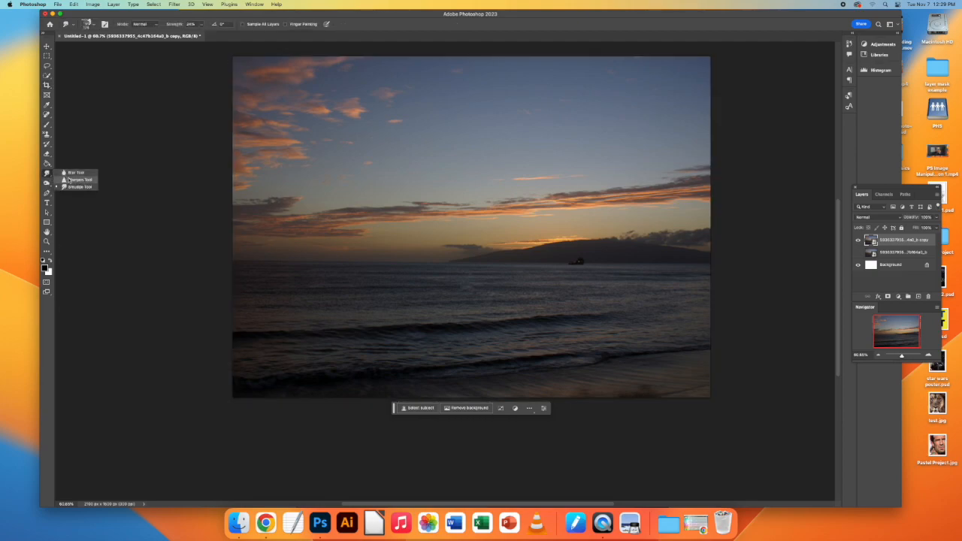
{"action": "left_click", "coordinate": [47, 182]}
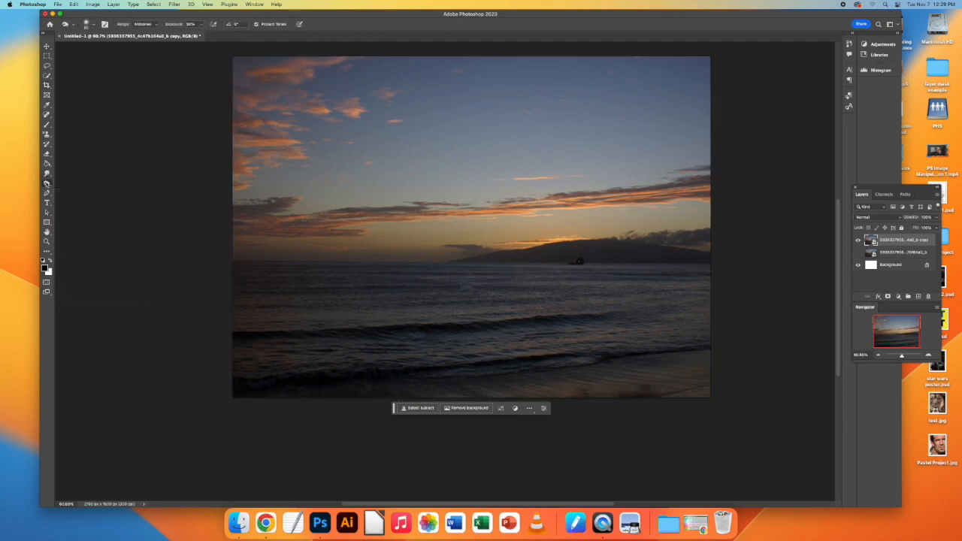
{"action": "left_click", "coordinate": [65, 182]}
{"action": "left_click", "coordinate": [297, 184]}
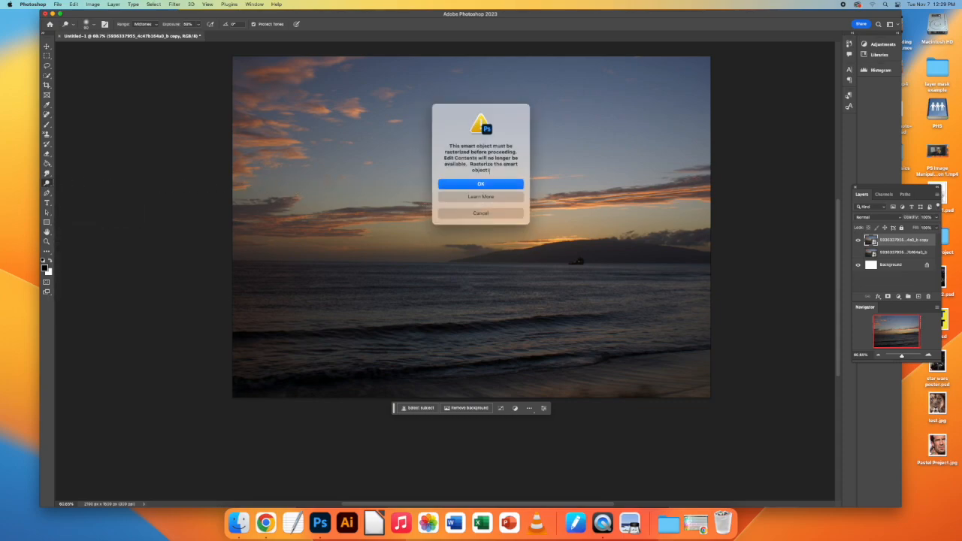
{"action": "left_click", "coordinate": [481, 185]}
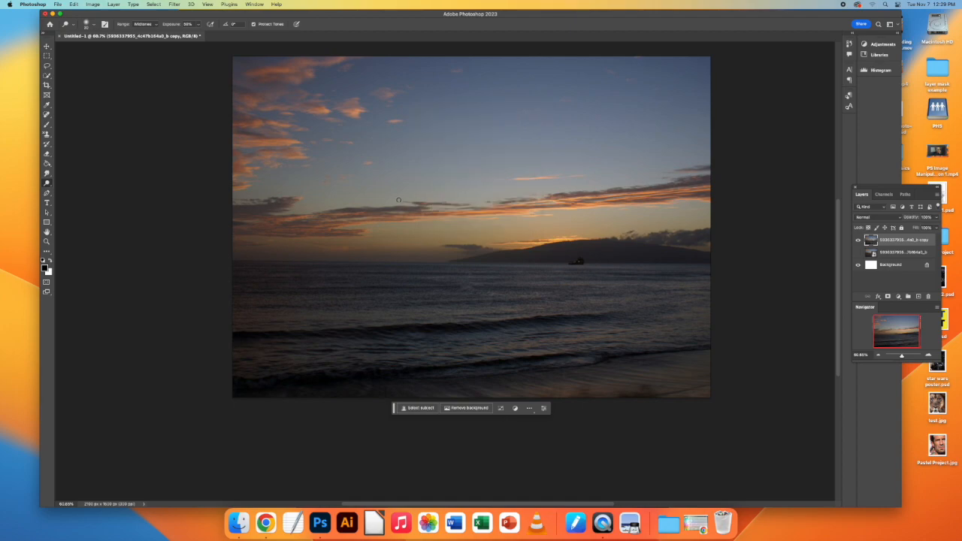
Step: Enlarge the Dodge brush until it spans the cloud cluster in the photo's upper-left corner
{"action": "left_click", "coordinate": [95, 26]}
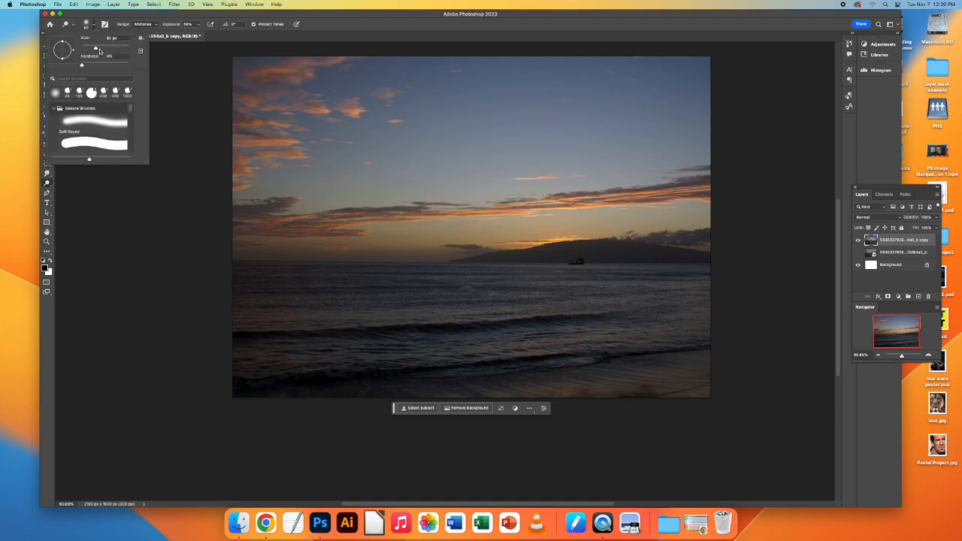
{"action": "left_click", "coordinate": [357, 171]}
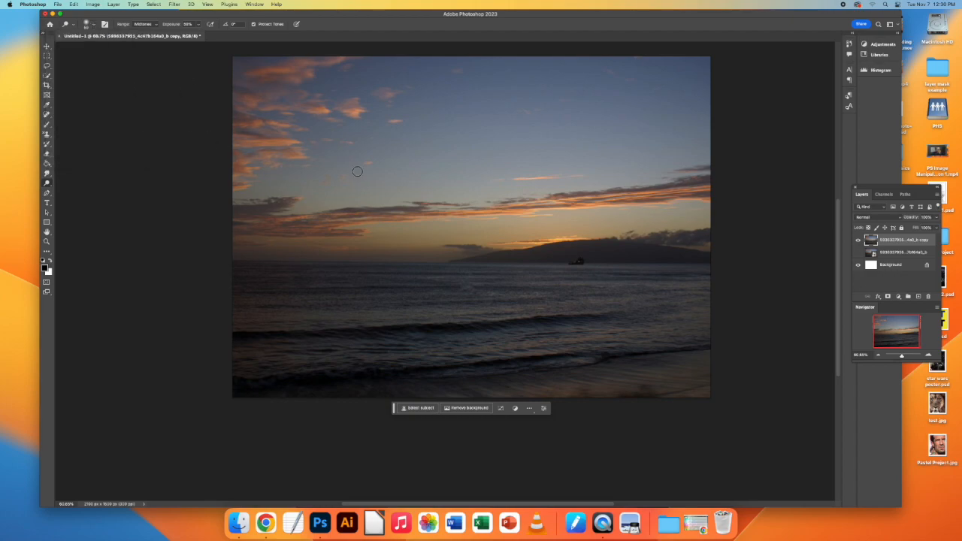
{"action": "key", "text": "bracketright"}
{"action": "key", "text": "bracketright"}
{"action": "key", "text": "bracketright"}
{"action": "key", "text": "bracketright"}
{"action": "key", "text": "bracketright"}
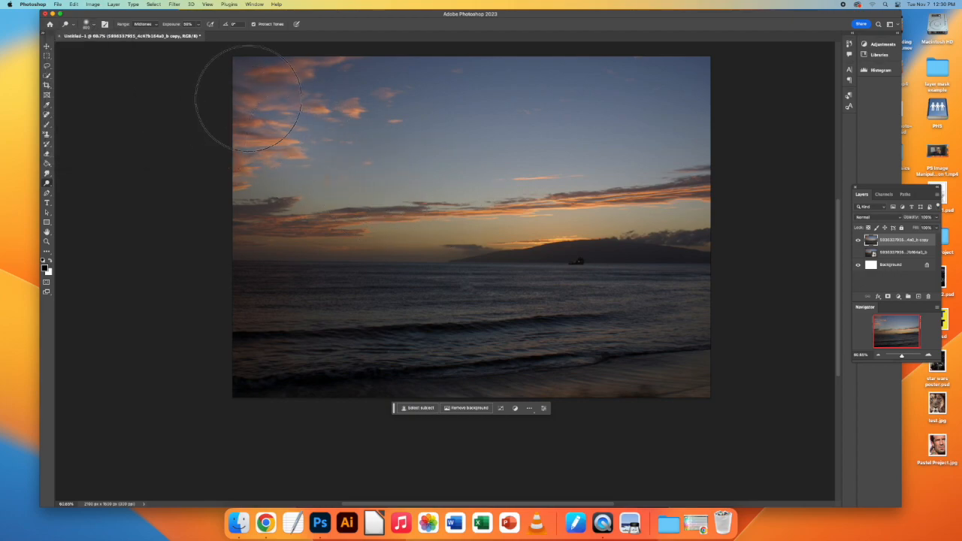
Step: Set the Dodge exposure to 15% and brighten the clouds at the photo's left edge and the waves in the foreground
{"action": "left_click", "coordinate": [197, 26]}
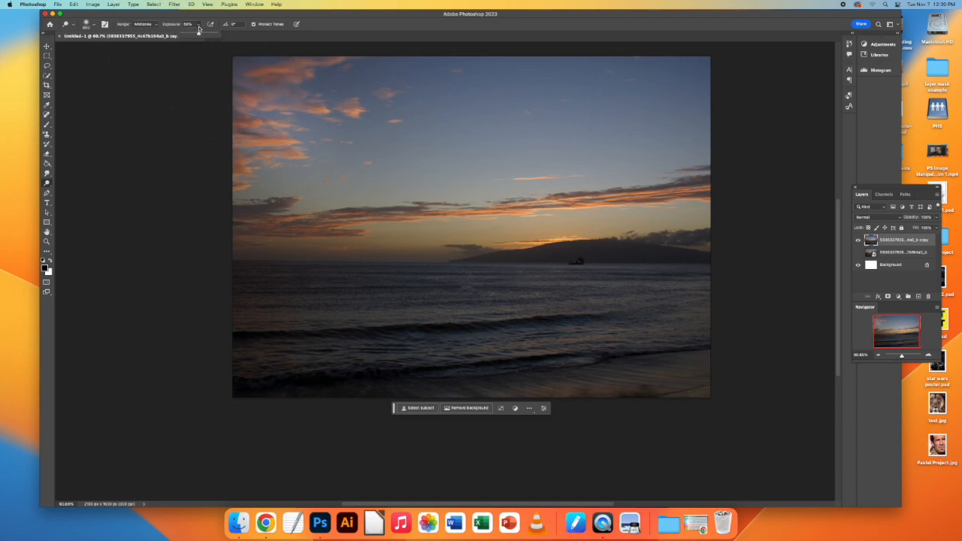
{"action": "left_click_drag", "start_coordinate": [230, 155], "coordinate": [260, 151]}
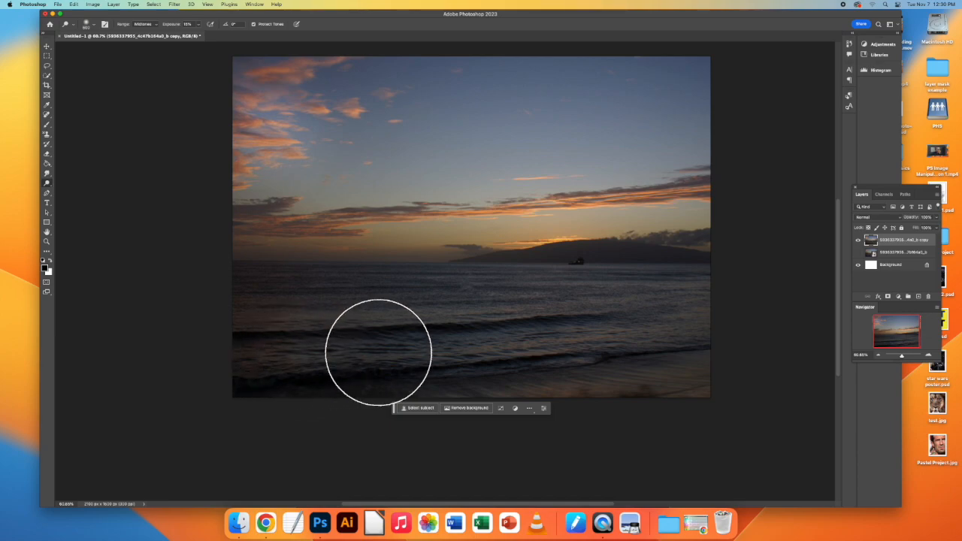
{"action": "mouse_move", "coordinate": [289, 360]}
{"action": "left_mouse_down"}
{"action": "mouse_move", "coordinate": [255, 360]}
{"action": "mouse_move", "coordinate": [499, 347]}
{"action": "left_mouse_up"}
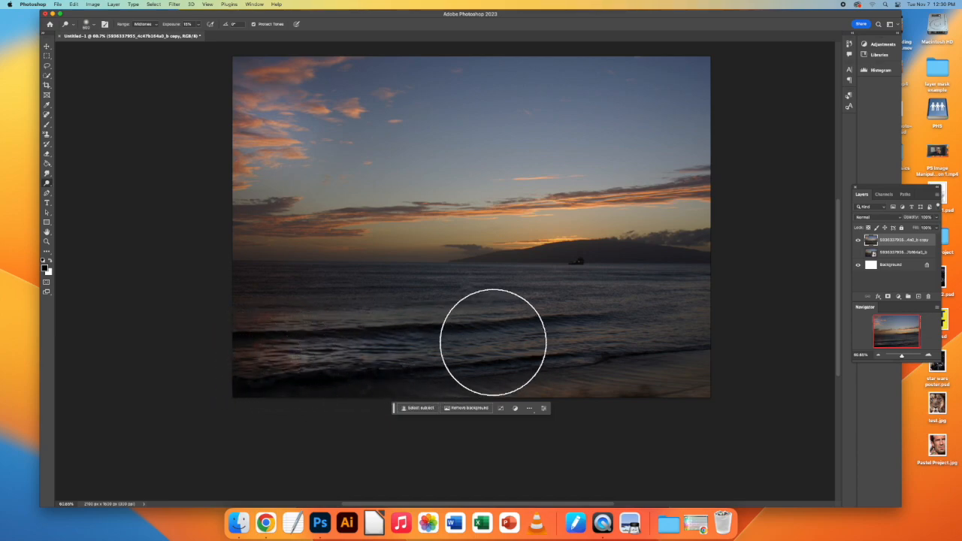
Step: Raise the Dodge exposure to 62% and brighten the glowing sky just above the hill on the horizon
{"action": "left_click", "coordinate": [198, 25]}
{"action": "left_click_drag", "start_coordinate": [199, 35], "coordinate": [216, 34]}
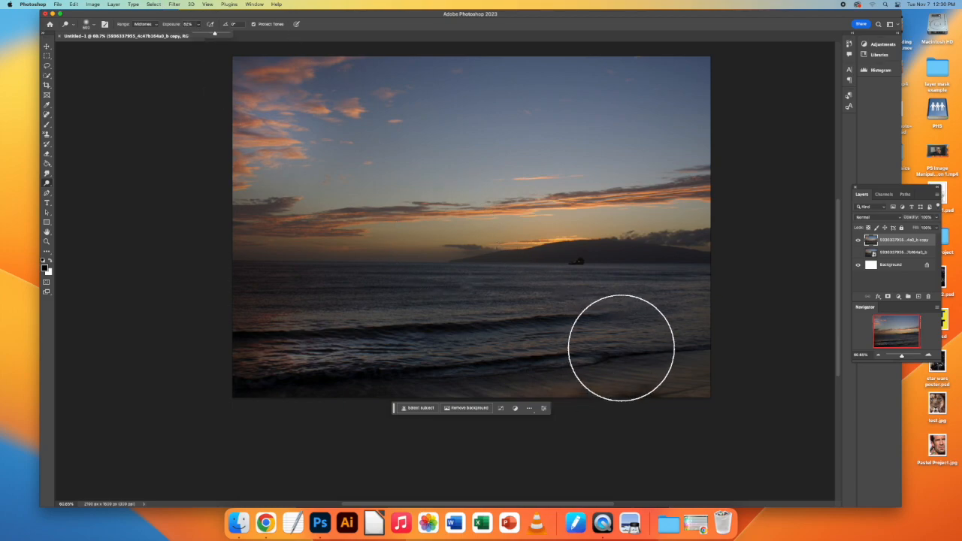
{"action": "mouse_move", "coordinate": [528, 244]}
{"action": "left_mouse_down"}
{"action": "mouse_move", "coordinate": [516, 226]}
{"action": "mouse_move", "coordinate": [481, 226]}
{"action": "mouse_move", "coordinate": [646, 227]}
{"action": "mouse_move", "coordinate": [417, 245]}
{"action": "left_mouse_up"}
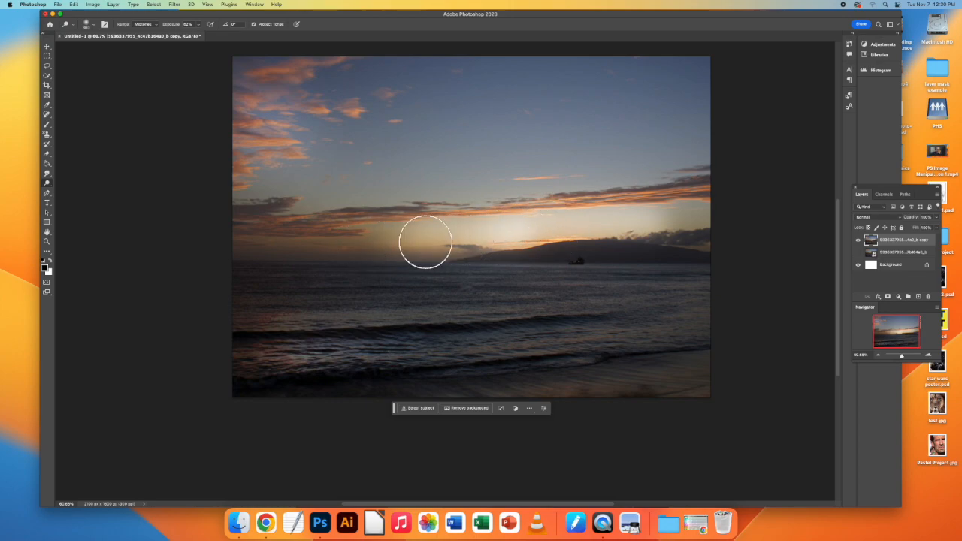
Step: Enlarge the Dodge brush and brighten the sky around the clouds and the sea surface on the left side of the photo
{"action": "key", "text": "]"}
{"action": "key", "text": "]"}
{"action": "key", "text": "]"}
{"action": "key", "text": "]"}
{"action": "key", "text": "]"}
{"action": "mouse_move", "coordinate": [470, 179]}
{"action": "left_mouse_down"}
{"action": "mouse_move", "coordinate": [581, 180]}
{"action": "mouse_move", "coordinate": [633, 193]}
{"action": "mouse_move", "coordinate": [376, 195]}
{"action": "left_mouse_up"}
{"action": "mouse_move", "coordinate": [534, 304]}
{"action": "left_mouse_down"}
{"action": "mouse_move", "coordinate": [278, 256]}
{"action": "mouse_move", "coordinate": [351, 310]}
{"action": "mouse_move", "coordinate": [278, 327]}
{"action": "mouse_move", "coordinate": [276, 356]}
{"action": "mouse_move", "coordinate": [417, 347]}
{"action": "mouse_move", "coordinate": [315, 363]}
{"action": "mouse_move", "coordinate": [270, 360]}
{"action": "mouse_move", "coordinate": [276, 316]}
{"action": "mouse_move", "coordinate": [439, 324]}
{"action": "mouse_move", "coordinate": [204, 307]}
{"action": "left_mouse_up"}
Step: Darken the hill on the horizon with the Burn tool, starting at 22% exposure and raising it for a stronger effect
{"action": "right_click", "coordinate": [47, 183]}
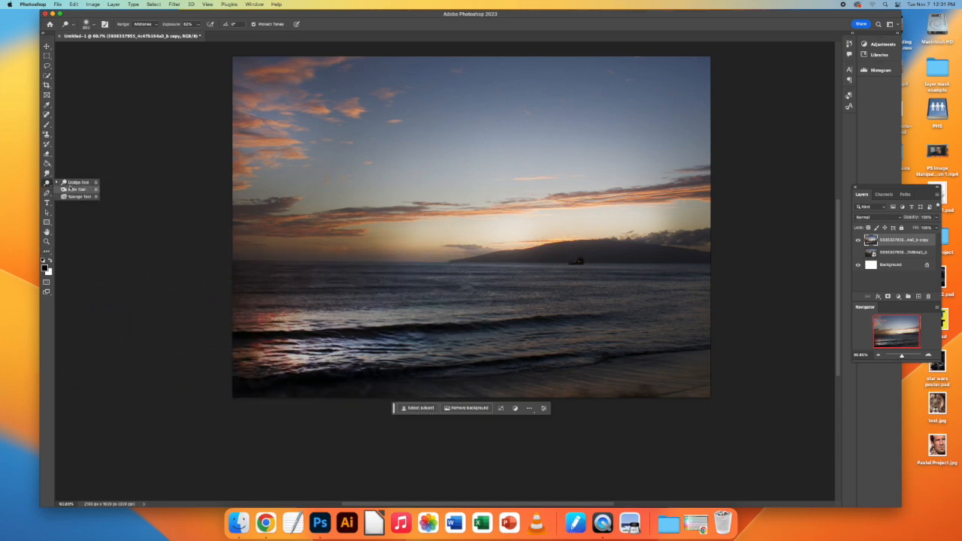
{"action": "left_click", "coordinate": [73, 186]}
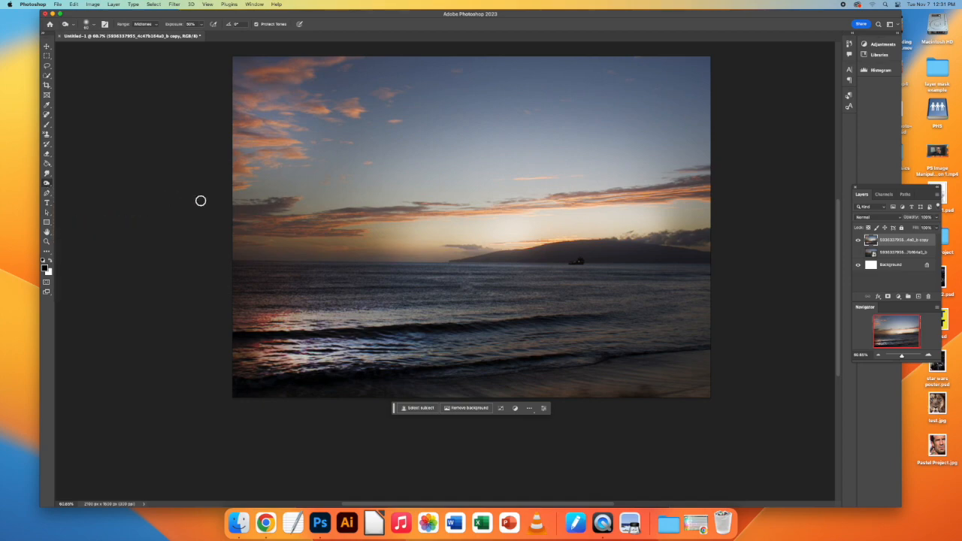
{"action": "left_click", "coordinate": [199, 26]}
{"action": "left_click", "coordinate": [609, 254]}
{"action": "left_click_drag", "start_coordinate": [902, 358], "coordinate": [904, 356]}
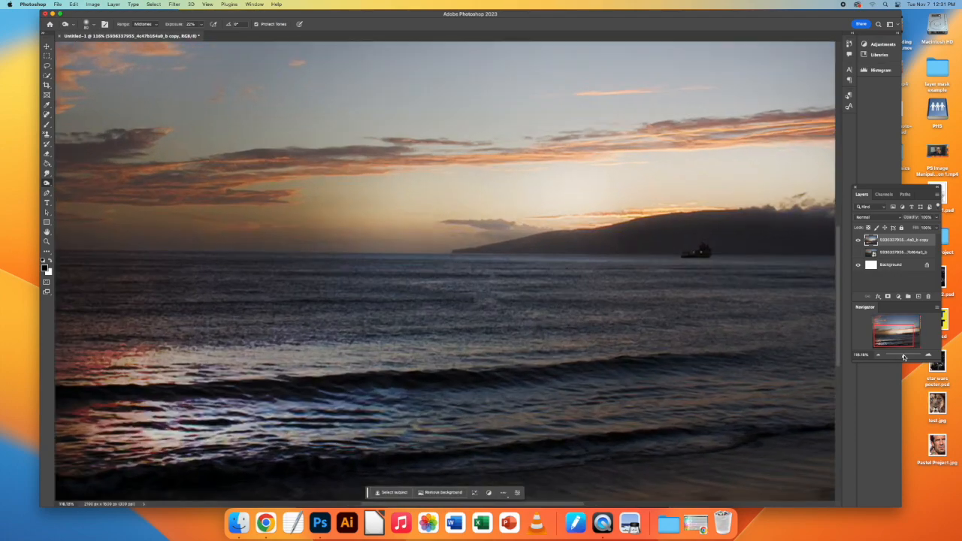
{"action": "left_click", "coordinate": [201, 24]}
{"action": "mouse_move", "coordinate": [686, 234]}
{"action": "left_mouse_down"}
{"action": "mouse_move", "coordinate": [747, 229]}
{"action": "mouse_move", "coordinate": [613, 232]}
{"action": "mouse_move", "coordinate": [836, 218]}
{"action": "mouse_move", "coordinate": [666, 246]}
{"action": "mouse_move", "coordinate": [792, 246]}
{"action": "mouse_move", "coordinate": [530, 246]}
{"action": "left_mouse_up"}
{"action": "key", "text": "["}
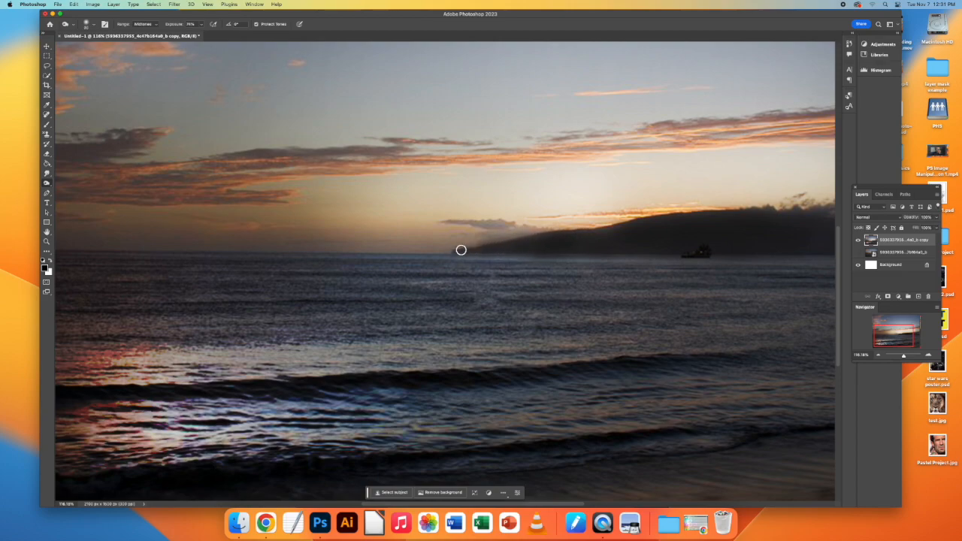
Step: Burn along the rest of the hill and the cloud band stretching across the sky above it
{"action": "left_click_drag", "start_coordinate": [904, 356], "coordinate": [902, 356]}
{"action": "mouse_move", "coordinate": [520, 250]}
{"action": "left_mouse_down"}
{"action": "mouse_move", "coordinate": [651, 236]}
{"action": "mouse_move", "coordinate": [729, 249]}
{"action": "mouse_move", "coordinate": [722, 230]}
{"action": "mouse_move", "coordinate": [700, 230]}
{"action": "mouse_move", "coordinate": [756, 228]}
{"action": "mouse_move", "coordinate": [781, 239]}
{"action": "mouse_move", "coordinate": [728, 245]}
{"action": "mouse_move", "coordinate": [719, 226]}
{"action": "left_mouse_up"}
{"action": "mouse_move", "coordinate": [784, 153]}
{"action": "left_mouse_down"}
{"action": "mouse_move", "coordinate": [589, 170]}
{"action": "mouse_move", "coordinate": [707, 195]}
{"action": "mouse_move", "coordinate": [679, 174]}
{"action": "mouse_move", "coordinate": [484, 185]}
{"action": "mouse_move", "coordinate": [414, 158]}
{"action": "mouse_move", "coordinate": [278, 142]}
{"action": "mouse_move", "coordinate": [156, 197]}
{"action": "mouse_move", "coordinate": [240, 187]}
{"action": "mouse_move", "coordinate": [195, 193]}
{"action": "mouse_move", "coordinate": [252, 190]}
{"action": "mouse_move", "coordinate": [173, 204]}
{"action": "mouse_move", "coordinate": [267, 215]}
{"action": "mouse_move", "coordinate": [175, 219]}
{"action": "mouse_move", "coordinate": [329, 210]}
{"action": "mouse_move", "coordinate": [268, 223]}
{"action": "mouse_move", "coordinate": [451, 189]}
{"action": "left_mouse_up"}
Step: Burn the bright waves, then enlarge the brush and darken the beach, the open sea and the low clouds near the horizon
{"action": "mouse_move", "coordinate": [183, 343]}
{"action": "left_mouse_down"}
{"action": "mouse_move", "coordinate": [308, 364]}
{"action": "mouse_move", "coordinate": [177, 378]}
{"action": "mouse_move", "coordinate": [300, 374]}
{"action": "mouse_move", "coordinate": [174, 385]}
{"action": "mouse_move", "coordinate": [277, 379]}
{"action": "mouse_move", "coordinate": [175, 375]}
{"action": "mouse_move", "coordinate": [175, 339]}
{"action": "mouse_move", "coordinate": [305, 334]}
{"action": "mouse_move", "coordinate": [176, 323]}
{"action": "mouse_move", "coordinate": [339, 323]}
{"action": "mouse_move", "coordinate": [176, 309]}
{"action": "mouse_move", "coordinate": [342, 311]}
{"action": "mouse_move", "coordinate": [152, 304]}
{"action": "mouse_move", "coordinate": [306, 299]}
{"action": "left_mouse_up"}
{"action": "key", "text": "]"}
{"action": "key", "text": "]"}
{"action": "key", "text": "]"}
{"action": "key", "text": "]"}
{"action": "mouse_move", "coordinate": [227, 284]}
{"action": "left_mouse_down"}
{"action": "mouse_move", "coordinate": [186, 281]}
{"action": "mouse_move", "coordinate": [572, 281]}
{"action": "mouse_move", "coordinate": [341, 298]}
{"action": "mouse_move", "coordinate": [238, 284]}
{"action": "mouse_move", "coordinate": [191, 292]}
{"action": "mouse_move", "coordinate": [593, 382]}
{"action": "mouse_move", "coordinate": [661, 391]}
{"action": "mouse_move", "coordinate": [772, 386]}
{"action": "mouse_move", "coordinate": [723, 399]}
{"action": "mouse_move", "coordinate": [761, 383]}
{"action": "mouse_move", "coordinate": [716, 395]}
{"action": "mouse_move", "coordinate": [486, 407]}
{"action": "mouse_move", "coordinate": [662, 406]}
{"action": "mouse_move", "coordinate": [236, 423]}
{"action": "mouse_move", "coordinate": [305, 422]}
{"action": "left_mouse_up"}
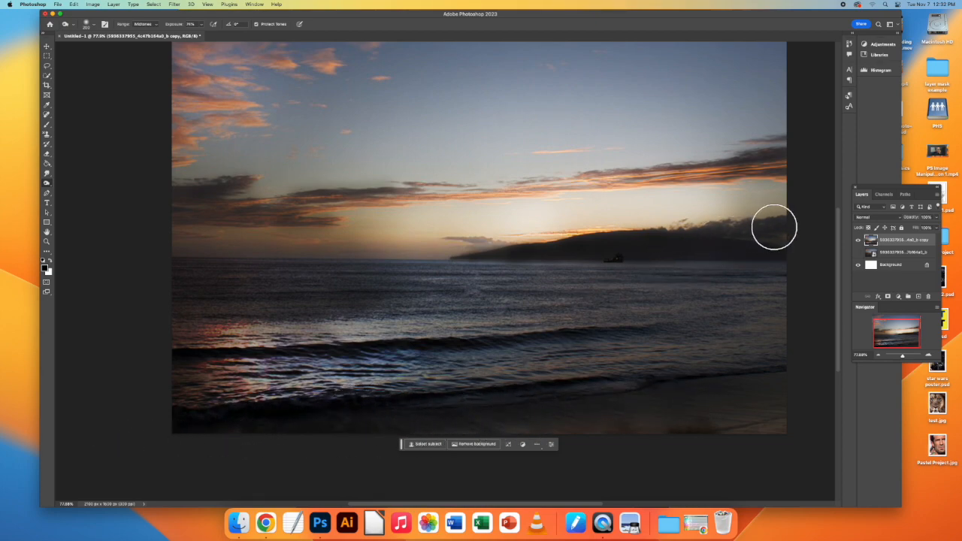
{"action": "mouse_move", "coordinate": [785, 279]}
{"action": "left_mouse_down"}
{"action": "mouse_move", "coordinate": [510, 299]}
{"action": "mouse_move", "coordinate": [801, 316]}
{"action": "mouse_move", "coordinate": [434, 345]}
{"action": "mouse_move", "coordinate": [64, 343]}
{"action": "mouse_move", "coordinate": [397, 378]}
{"action": "left_mouse_up"}
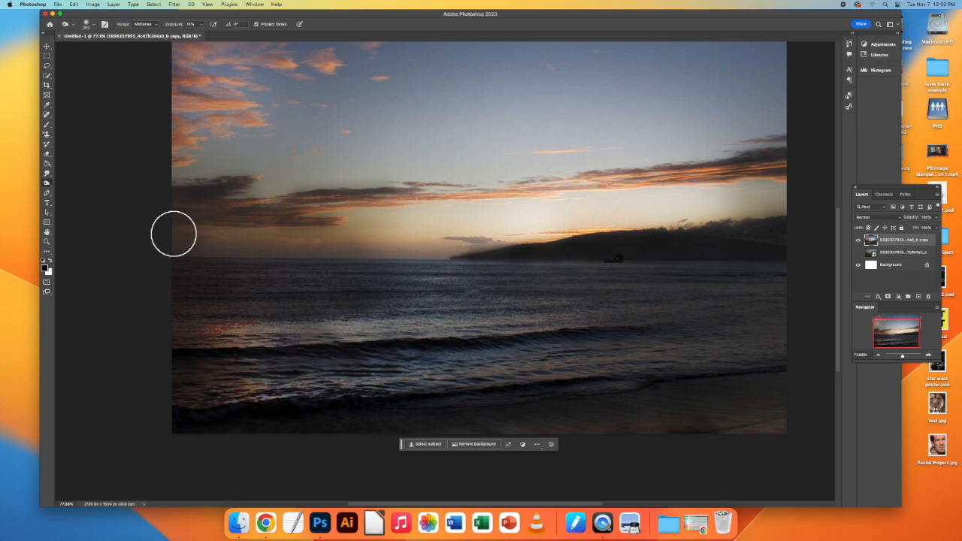
{"action": "mouse_move", "coordinate": [178, 217]}
{"action": "left_mouse_down"}
{"action": "mouse_move", "coordinate": [354, 266]}
{"action": "mouse_move", "coordinate": [537, 278]}
{"action": "left_mouse_up"}
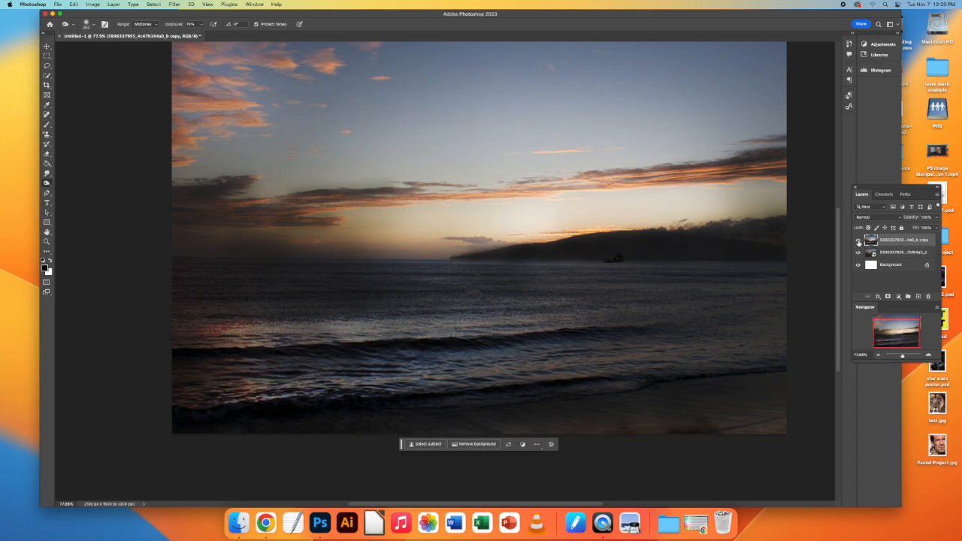
Step: Toggle the visibility of the retouched copy layer to compare it with the original photo beneath
{"action": "left_click", "coordinate": [859, 241]}
{"action": "left_click", "coordinate": [858, 240]}
{"action": "left_click", "coordinate": [858, 241]}
{"action": "left_click", "coordinate": [859, 241]}
{"action": "left_click", "coordinate": [859, 241]}
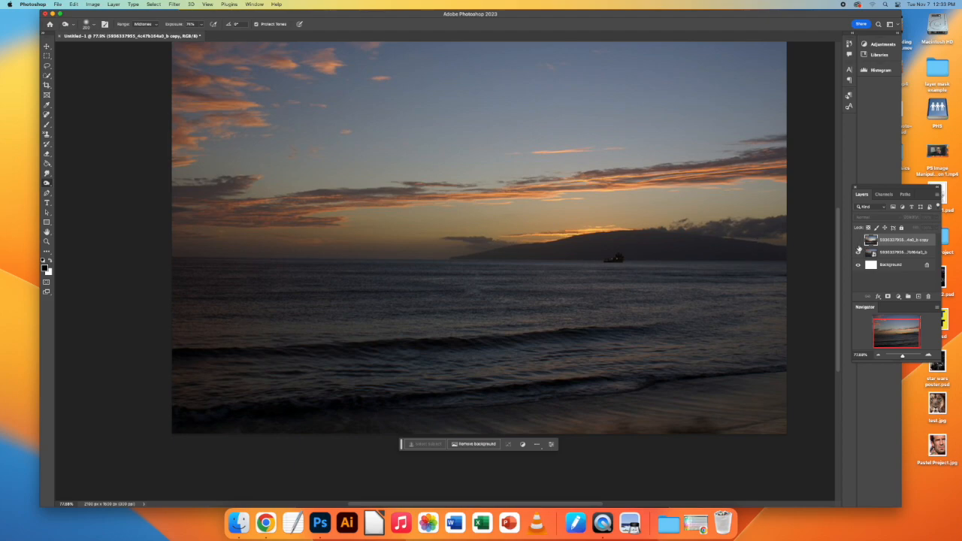
Step: Show the retouched copy layer once more and hide it again to view the original photo
{"action": "left_click", "coordinate": [859, 241]}
{"action": "left_click", "coordinate": [858, 241]}
{"action": "left_click", "coordinate": [74, 5]}
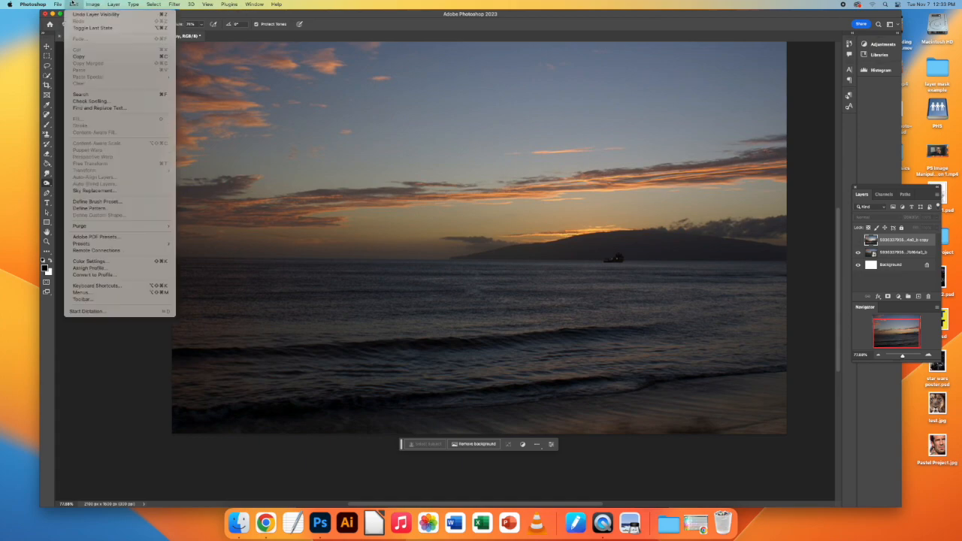
{"action": "left_click", "coordinate": [48, 52]}
{"action": "left_click", "coordinate": [92, 4]}
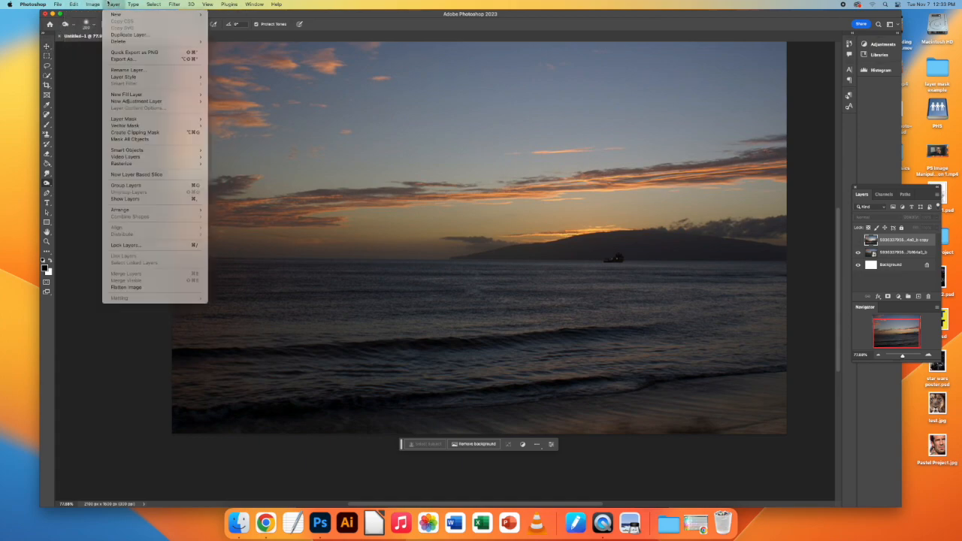
{"action": "left_click", "coordinate": [15, 51]}
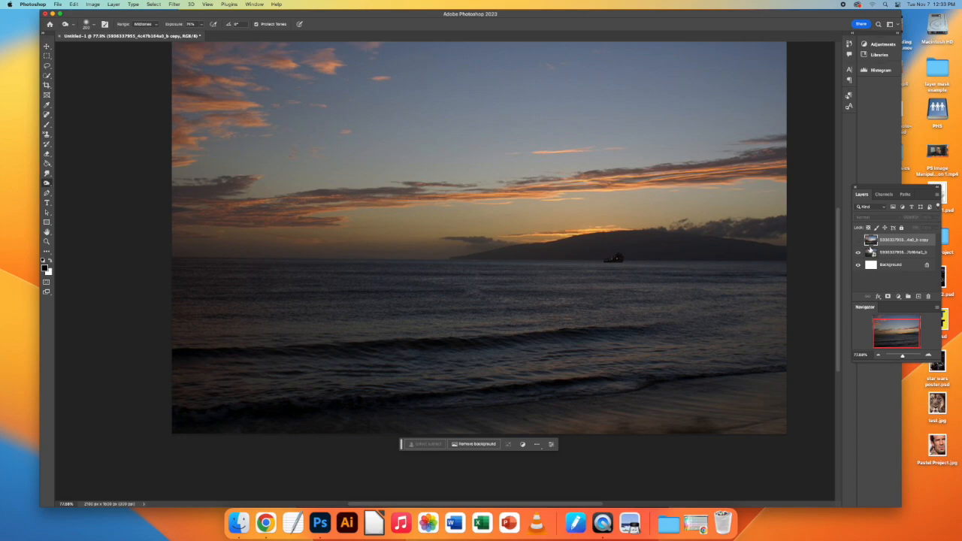
Step: On the original photo layer, try Auto Tone, undo it, and apply Auto Contrast instead
{"action": "left_click", "coordinate": [871, 251]}
{"action": "left_click", "coordinate": [93, 4]}
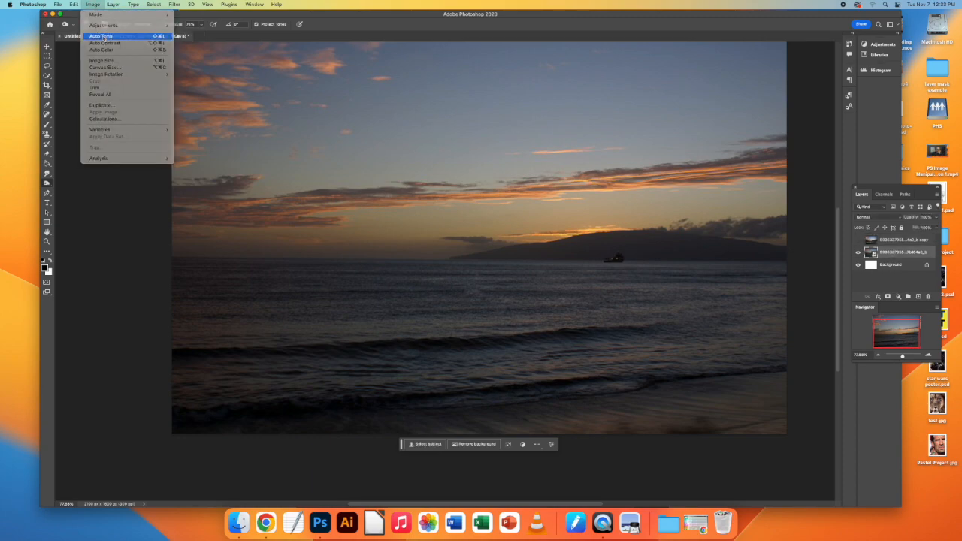
{"action": "left_click", "coordinate": [104, 36]}
{"action": "left_click", "coordinate": [73, 5]}
{"action": "left_click", "coordinate": [88, 15]}
{"action": "left_click", "coordinate": [92, 4]}
{"action": "left_click", "coordinate": [100, 44]}
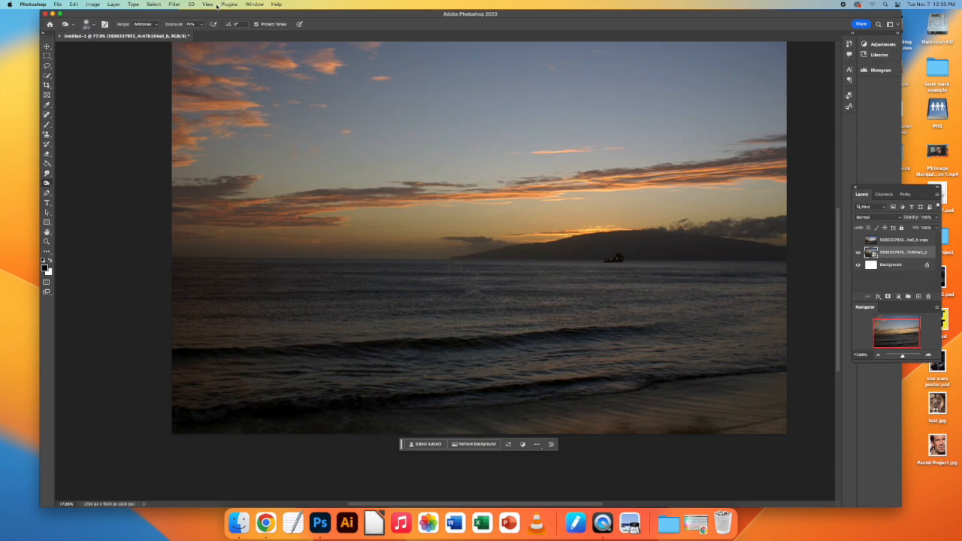
Step: Open the Filter Gallery and preview the Craquelure texture with wider crack spacing and a crack depth of 7
{"action": "left_click", "coordinate": [174, 5]}
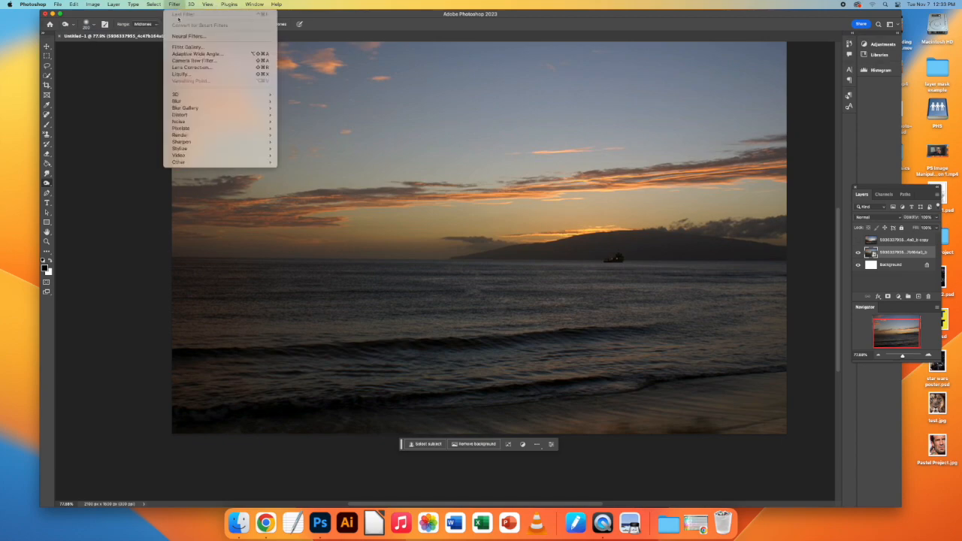
{"action": "left_click", "coordinate": [192, 46]}
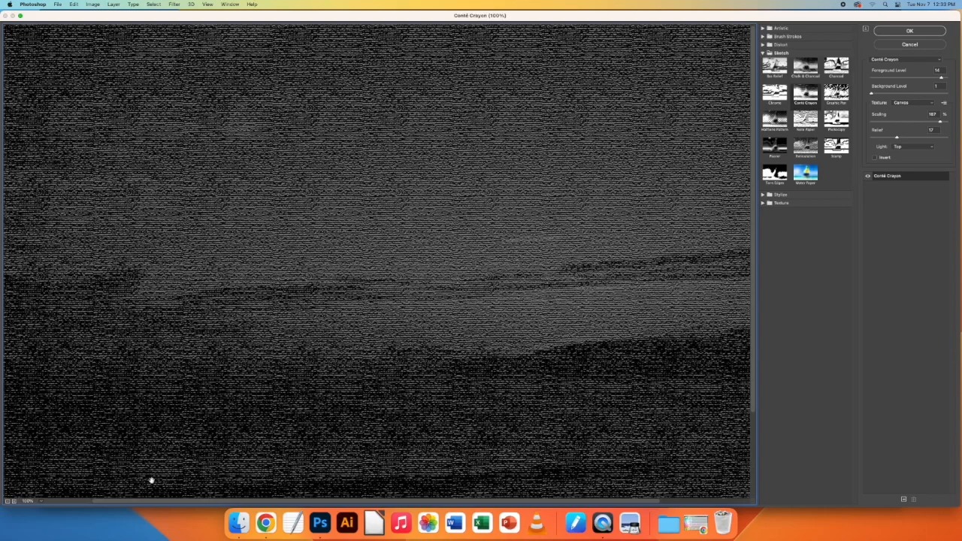
{"action": "left_click", "coordinate": [8, 502]}
{"action": "left_click", "coordinate": [8, 501]}
{"action": "left_click", "coordinate": [14, 502]}
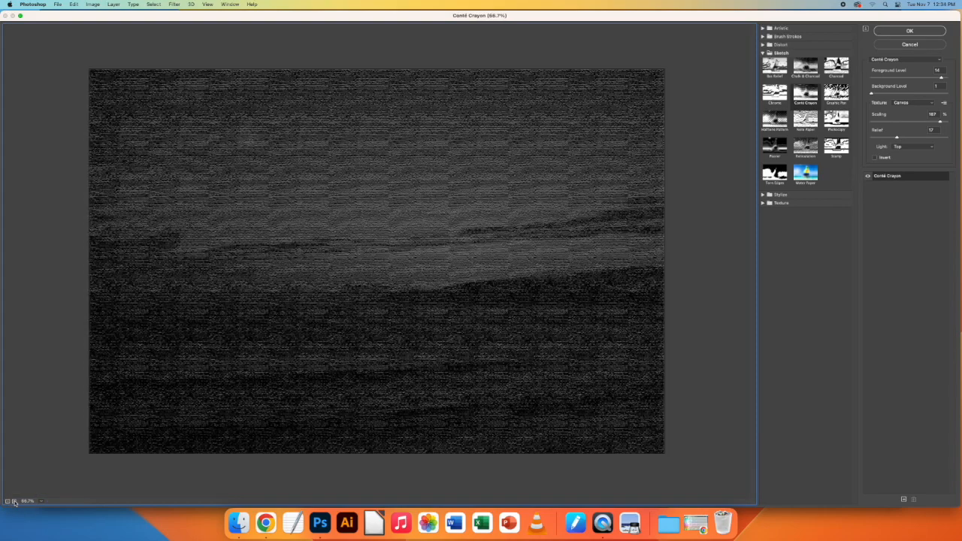
{"action": "left_click", "coordinate": [764, 54]}
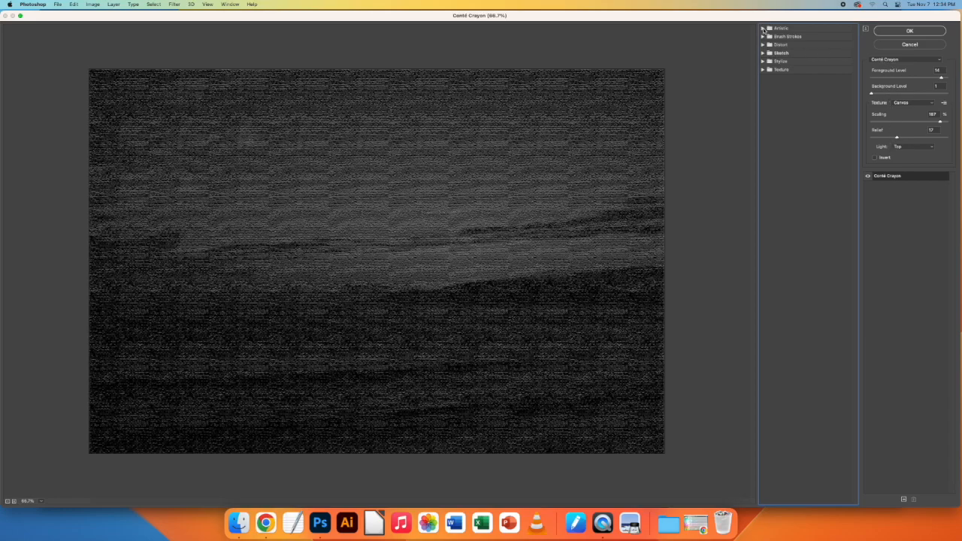
{"action": "left_click", "coordinate": [763, 69]}
{"action": "left_click", "coordinate": [774, 83]}
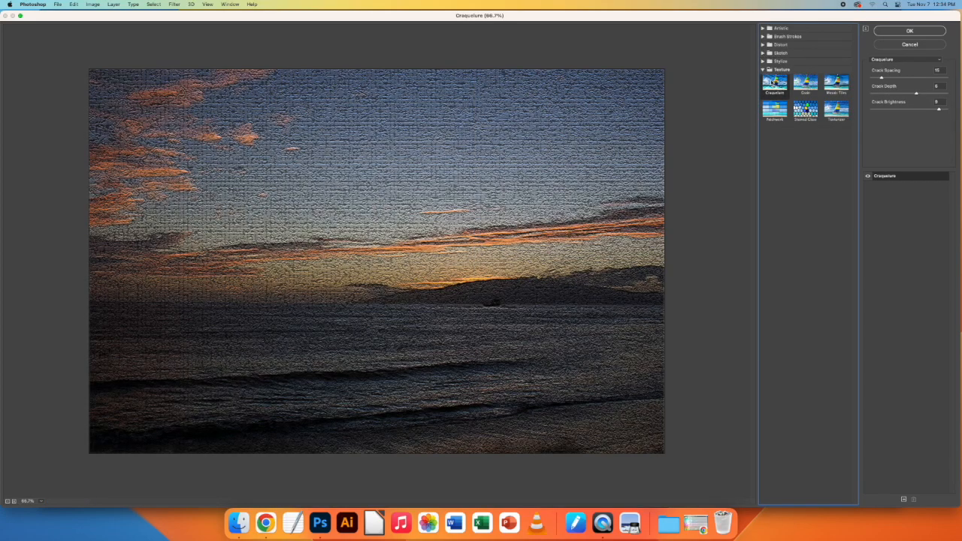
{"action": "left_click_drag", "start_coordinate": [882, 79], "coordinate": [915, 79]}
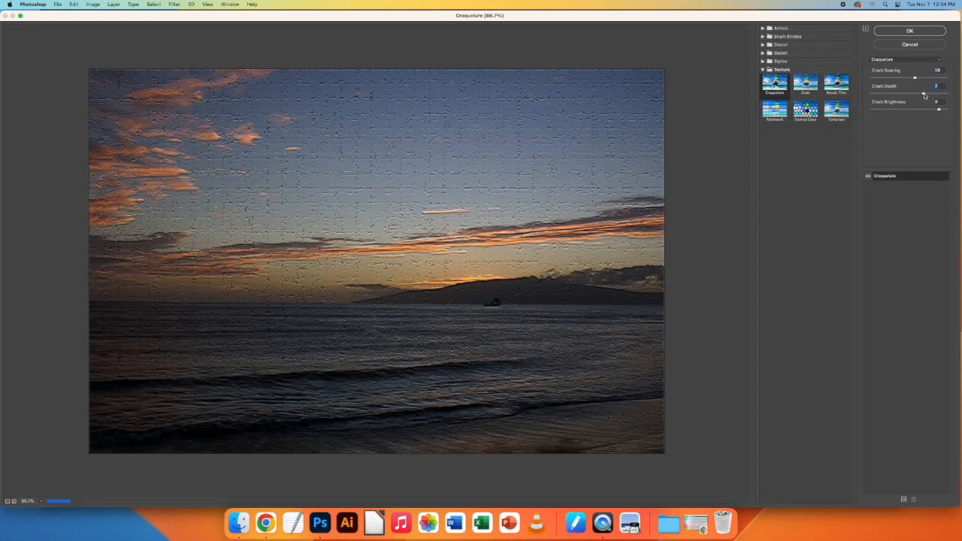
Step: Preview the Patchwork, Stained Glass and Grain textures, using a cell size of 7 for Stained Glass
{"action": "left_click", "coordinate": [774, 111]}
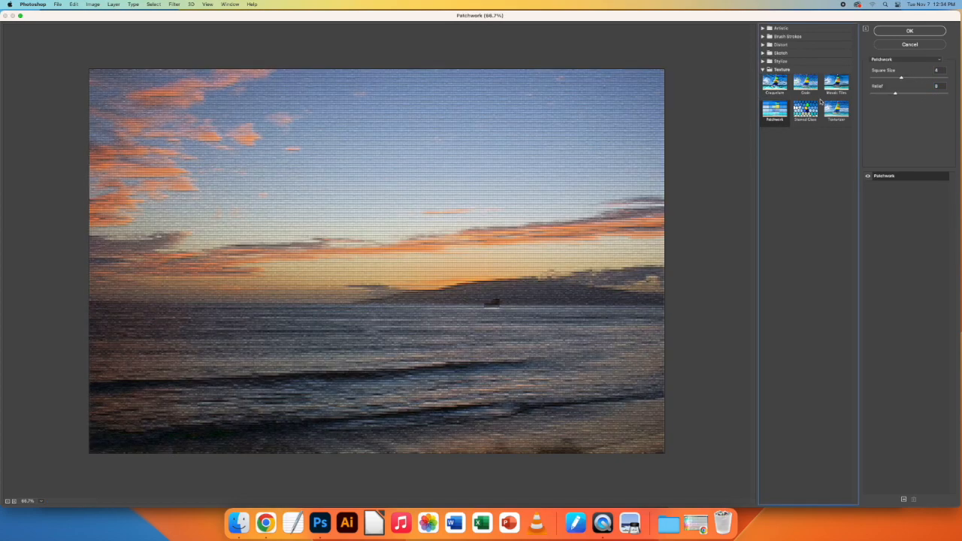
{"action": "left_click_drag", "start_coordinate": [902, 79], "coordinate": [880, 82]}
{"action": "left_click", "coordinate": [806, 110]}
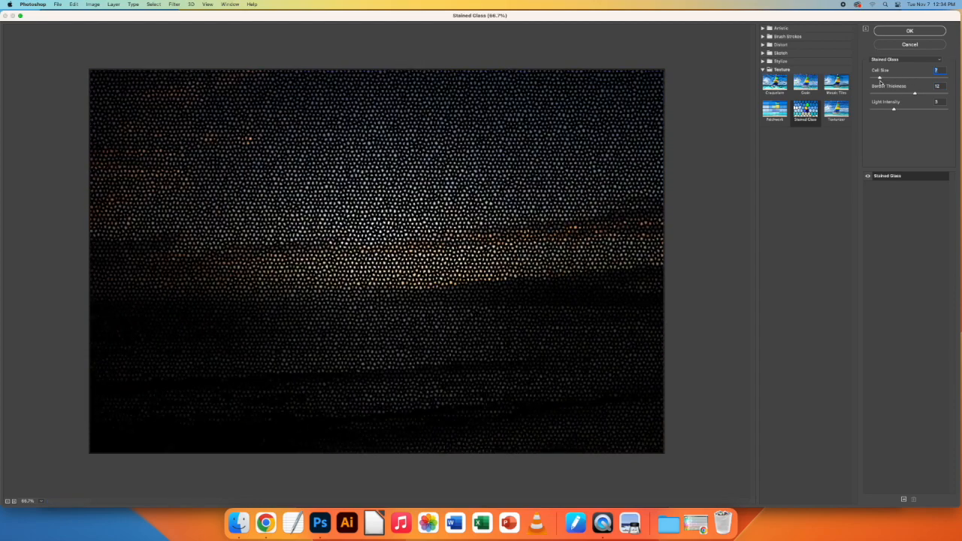
{"action": "left_click", "coordinate": [806, 83]}
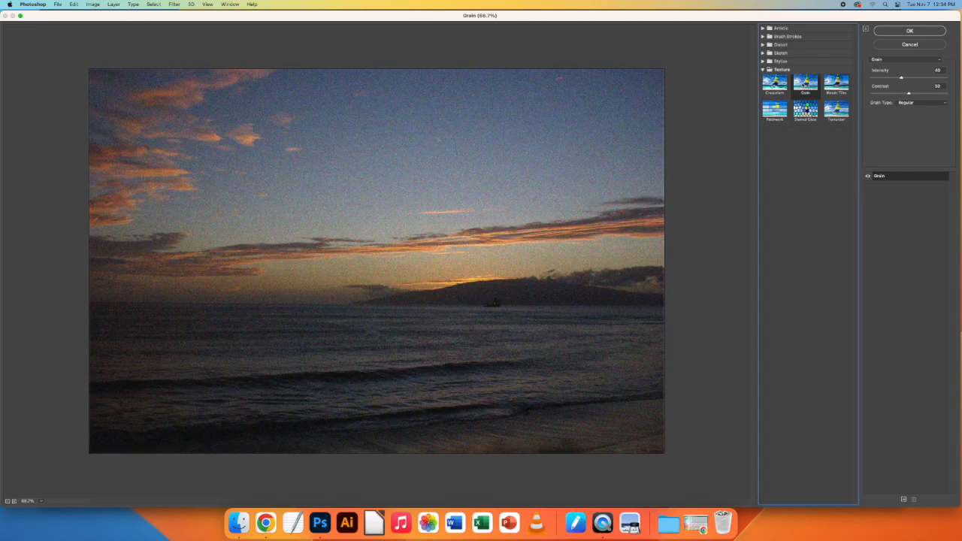
Step: Preview the Torn Edges, Plaster, Halftone Pattern and Chrome filters from the Sketch category, lowering the detail for Chrome
{"action": "left_click", "coordinate": [768, 70]}
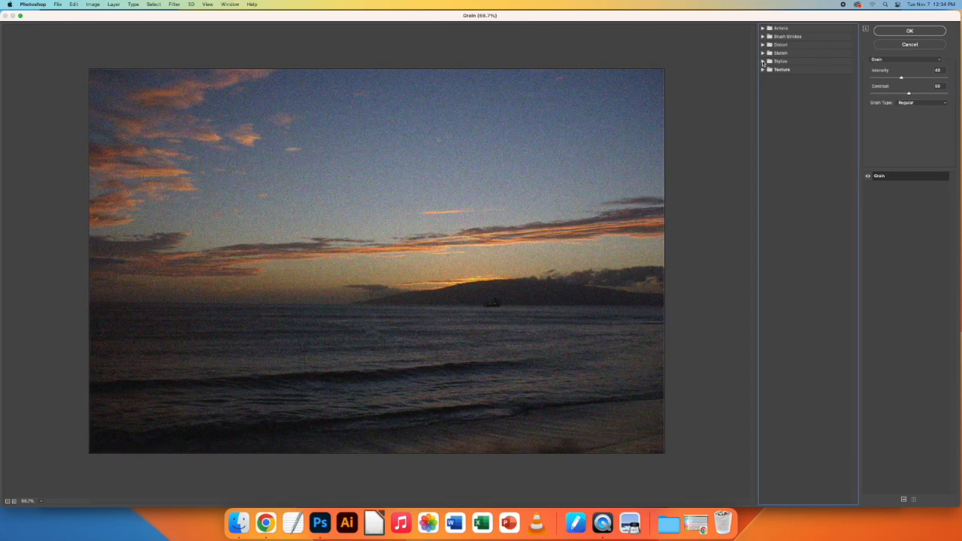
{"action": "left_click", "coordinate": [763, 53]}
{"action": "left_click", "coordinate": [776, 172]}
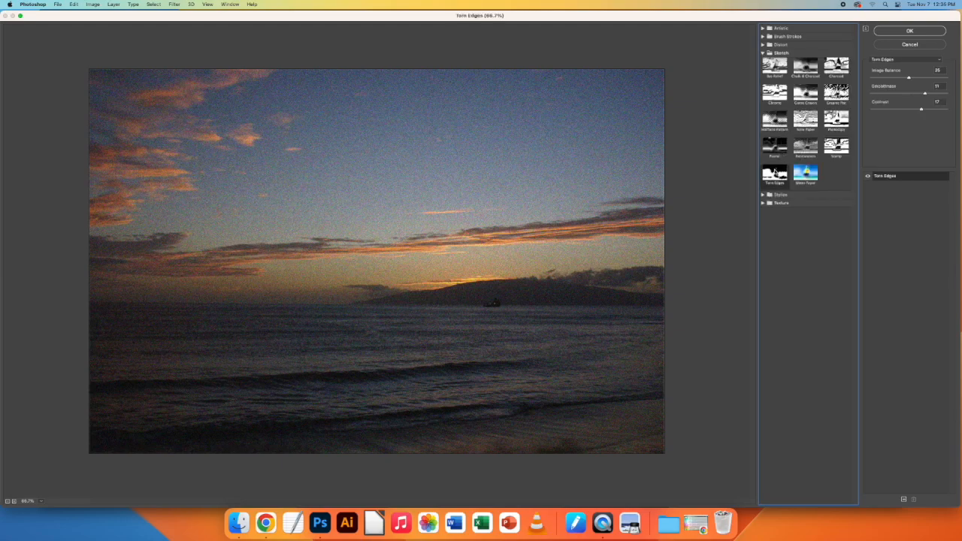
{"action": "left_click", "coordinate": [773, 151]}
{"action": "left_click", "coordinate": [774, 116]}
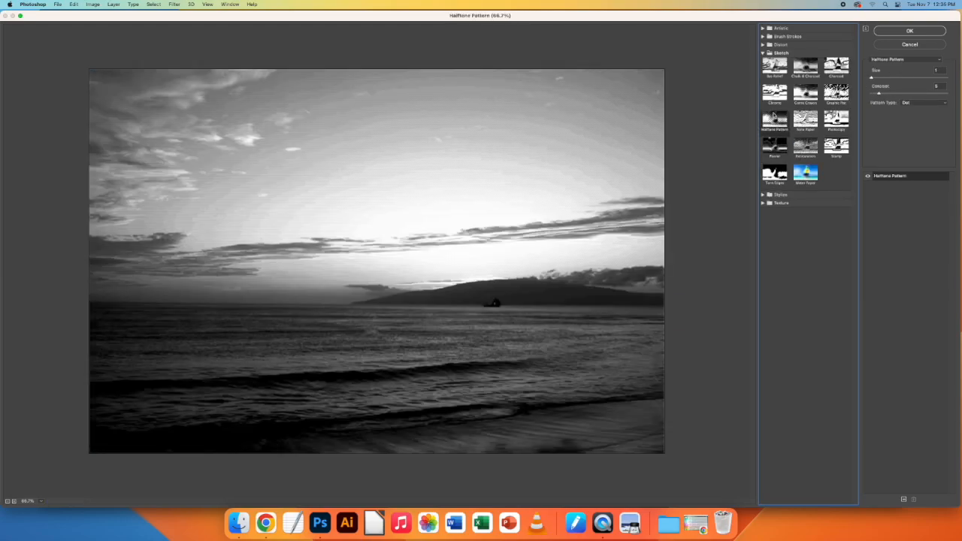
{"action": "left_click", "coordinate": [774, 92]}
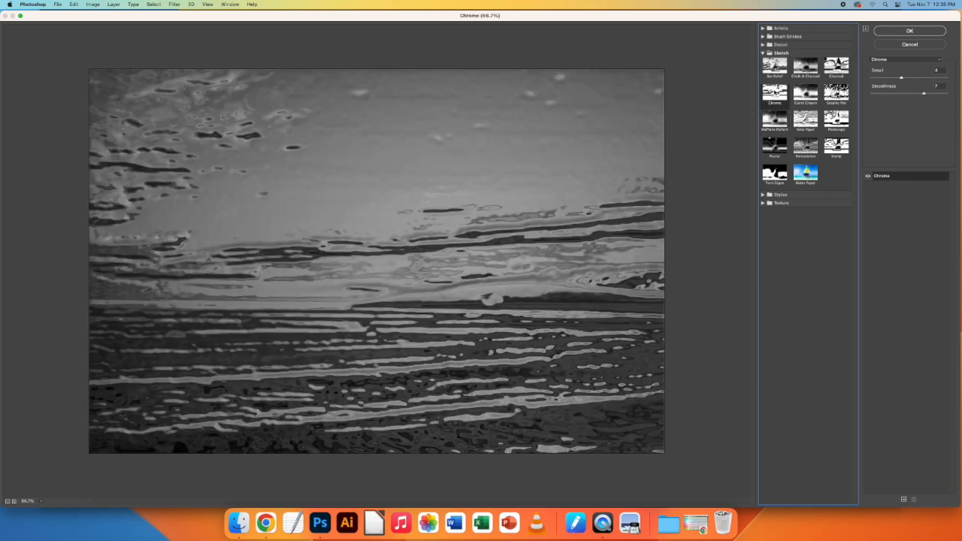
{"action": "left_click_drag", "start_coordinate": [902, 78], "coordinate": [880, 96]}
Step: Preview the Photocopy, Graphic Pen, Conté Crayon, Chrome, Bas Relief, Chalk & Charcoal and Charcoal sketch effects on the photo
{"action": "left_click", "coordinate": [836, 116]}
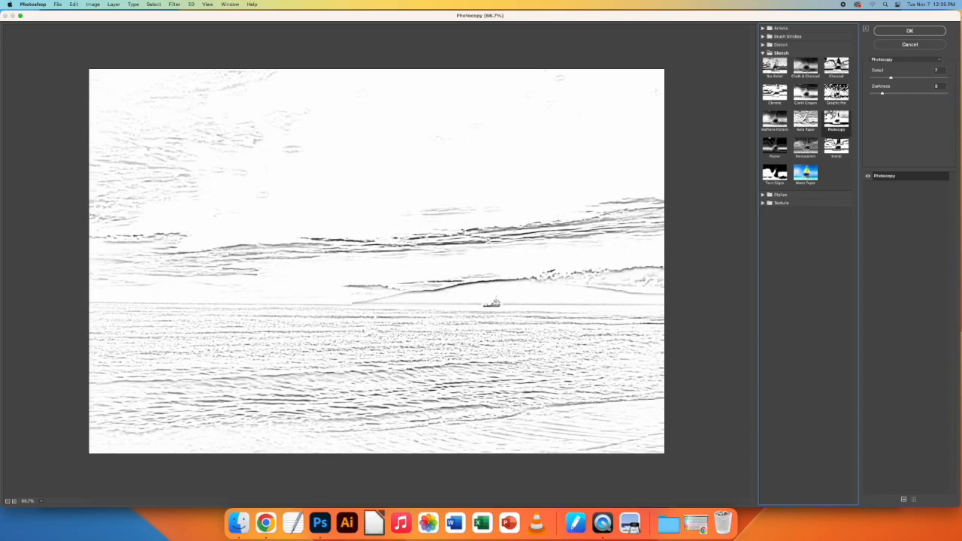
{"action": "left_click", "coordinate": [837, 95]}
{"action": "left_click", "coordinate": [806, 94]}
{"action": "left_click", "coordinate": [776, 93]}
{"action": "left_click", "coordinate": [776, 67]}
{"action": "left_click", "coordinate": [806, 67]}
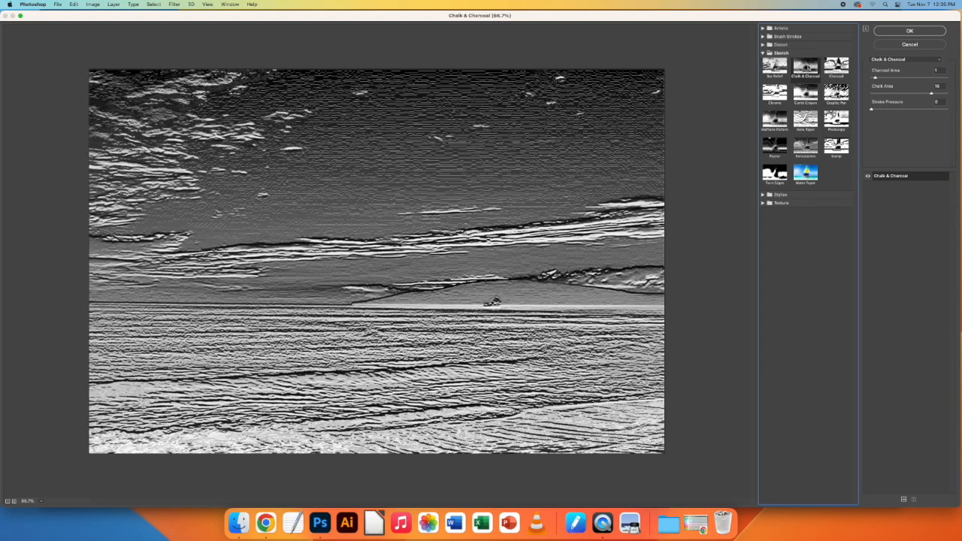
{"action": "left_click", "coordinate": [836, 66]}
Step: Preview Chalk & Charcoal with the charcoal area set to 10 and the stroke pressure set to 1
{"action": "left_click", "coordinate": [806, 67]}
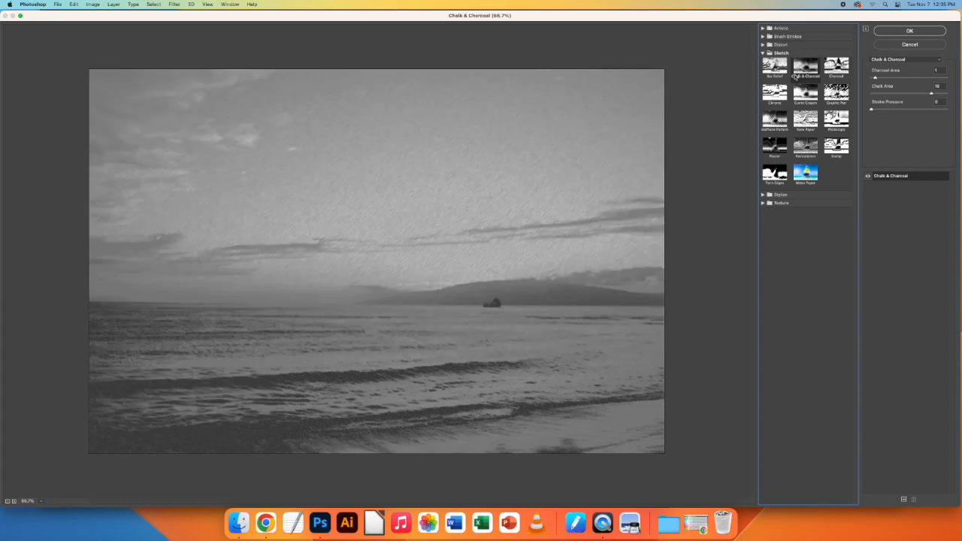
{"action": "left_click_drag", "start_coordinate": [875, 79], "coordinate": [907, 80]}
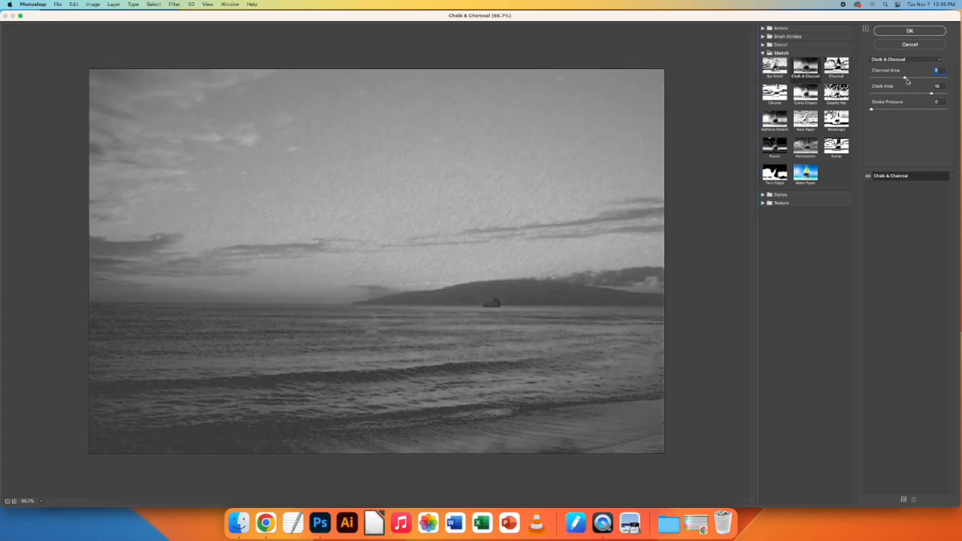
{"action": "left_click", "coordinate": [884, 112]}
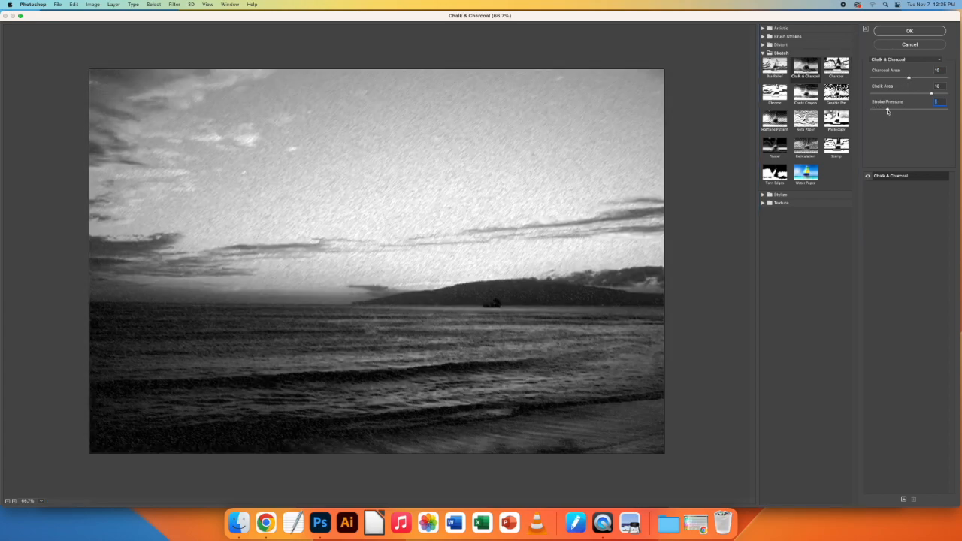
Step: Preview the Brush Strokes filters Accented Edges, Angled Strokes, Crosshatch, Ink Outlines, Dark Strokes and Spatter, then leave the Filter Gallery without applying one
{"action": "left_click", "coordinate": [764, 53]}
{"action": "left_click", "coordinate": [763, 36]}
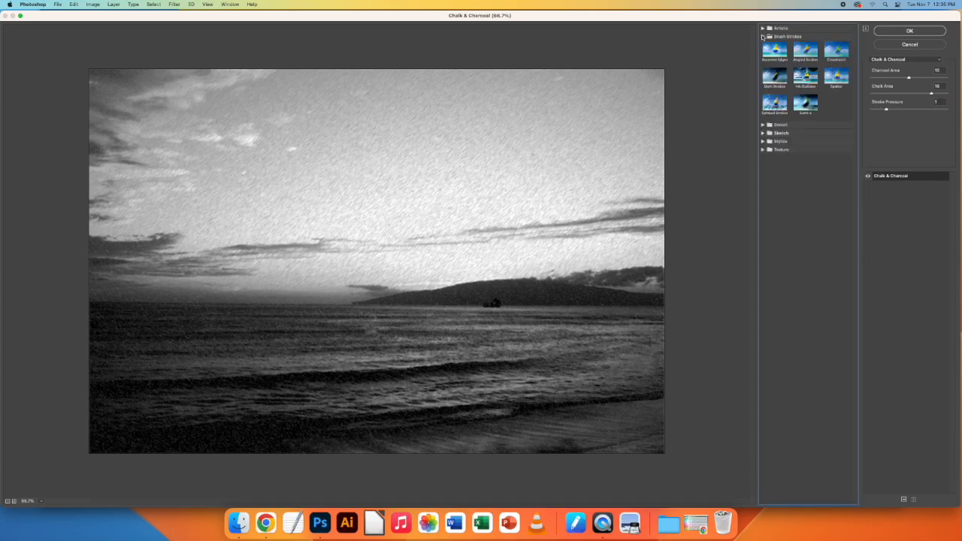
{"action": "left_click", "coordinate": [775, 50]}
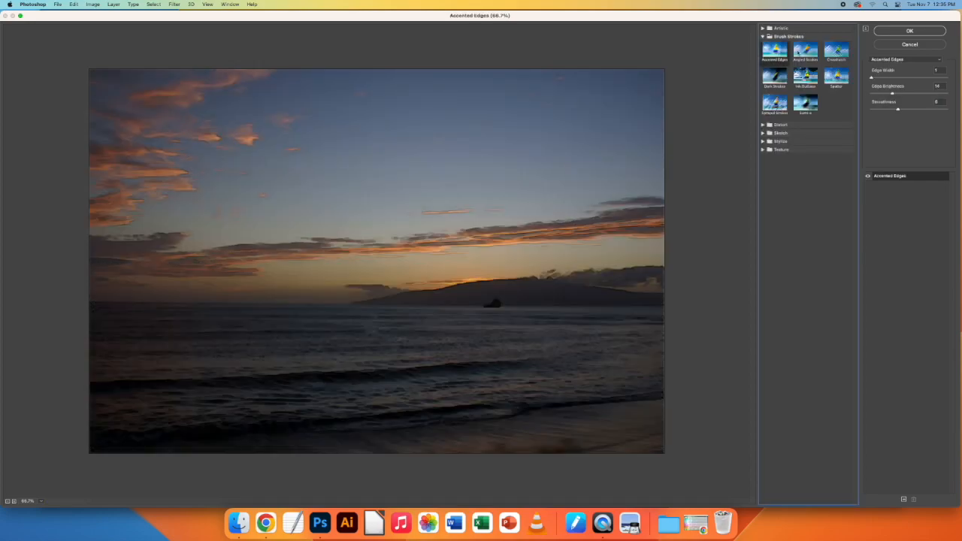
{"action": "left_click", "coordinate": [795, 52]}
{"action": "left_click", "coordinate": [836, 51]}
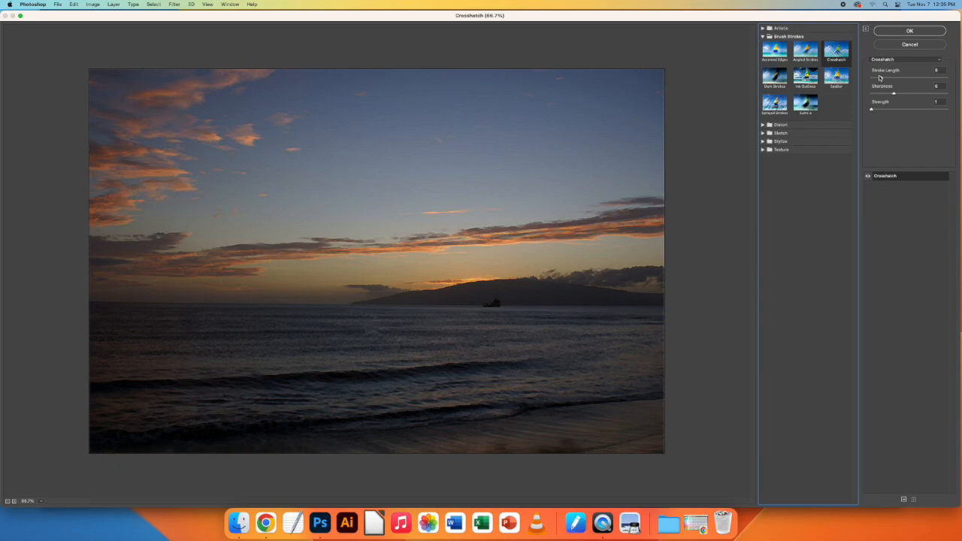
{"action": "left_click", "coordinate": [803, 76]}
{"action": "left_click", "coordinate": [776, 78]}
{"action": "left_click_drag", "start_coordinate": [917, 93], "coordinate": [888, 96]}
{"action": "left_click", "coordinate": [837, 77]}
{"action": "left_click", "coordinate": [910, 44]}
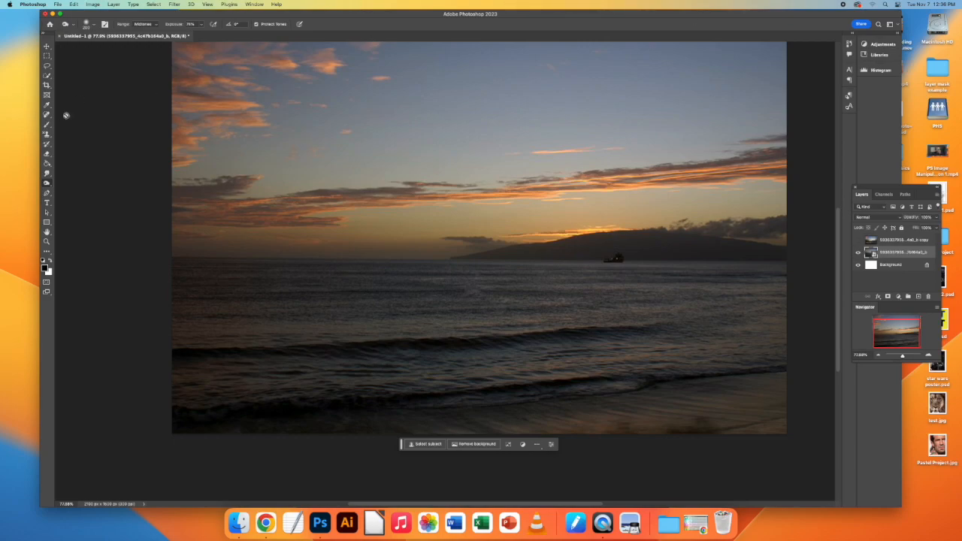
Step: Save a copy of the photo to the Desktop as a JPEG with quality 12 (Maximum) and the Baseline ("Standard") format
{"action": "scroll", "coordinate": [86, 113], "scroll_direction": "up", "scroll_amount": 4}
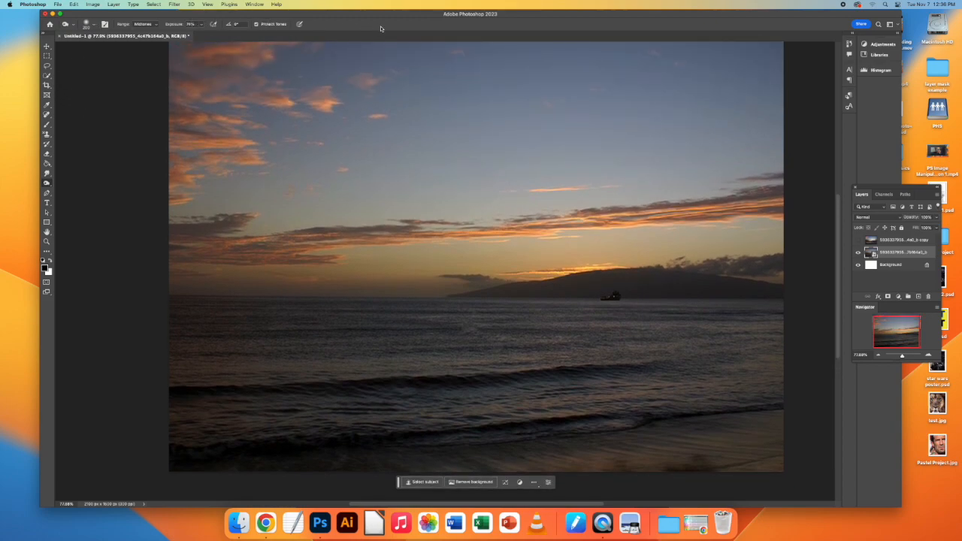
{"action": "left_click", "coordinate": [58, 3]}
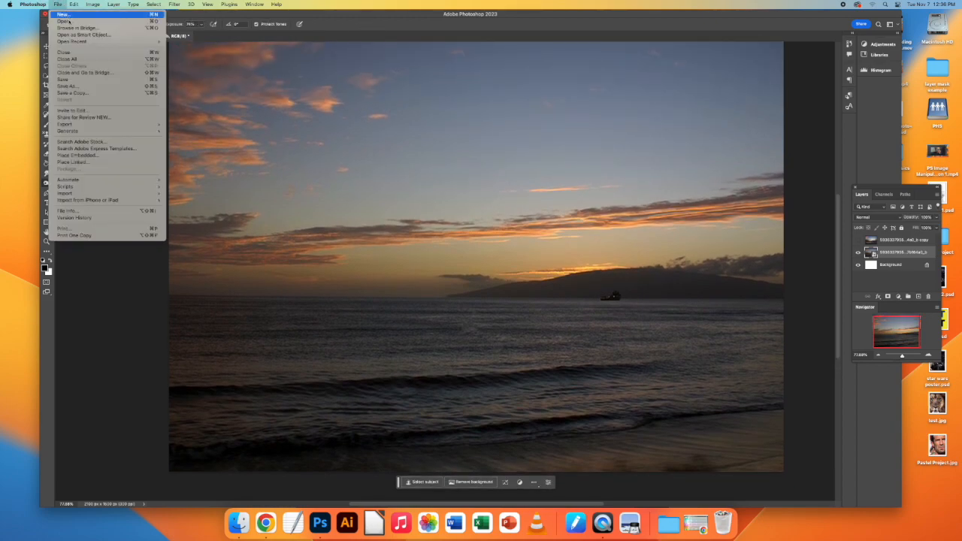
{"action": "left_click", "coordinate": [77, 87]}
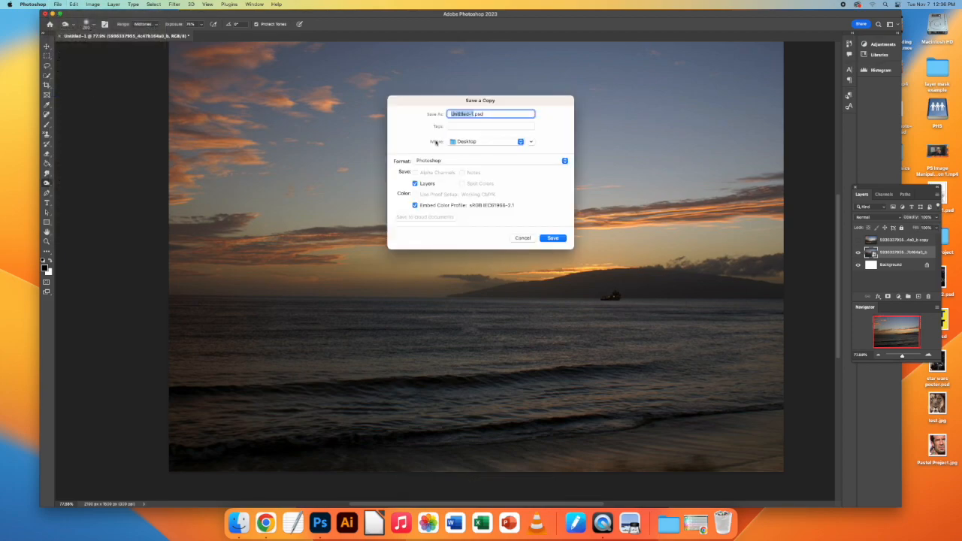
{"action": "left_click", "coordinate": [454, 158]}
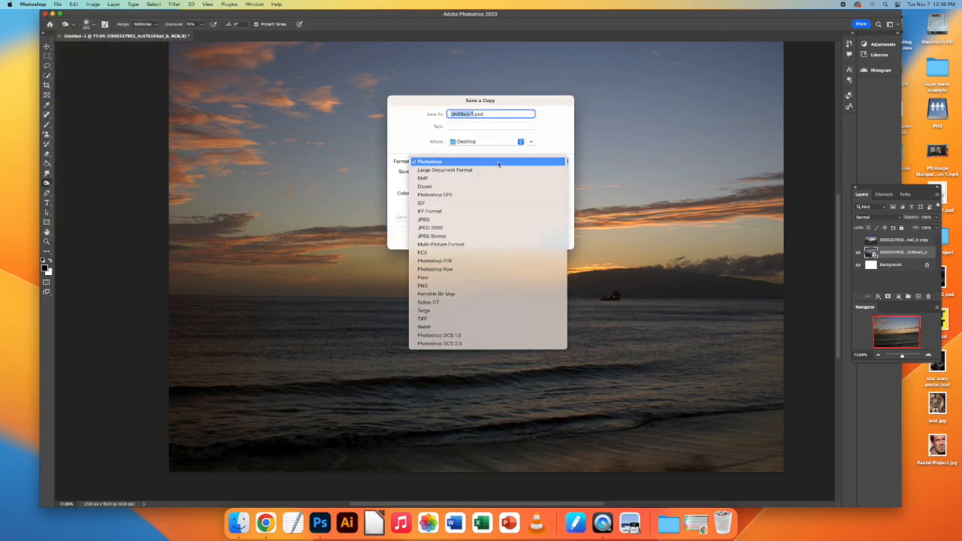
{"action": "left_click", "coordinate": [494, 221]}
{"action": "key", "text": "Return"}
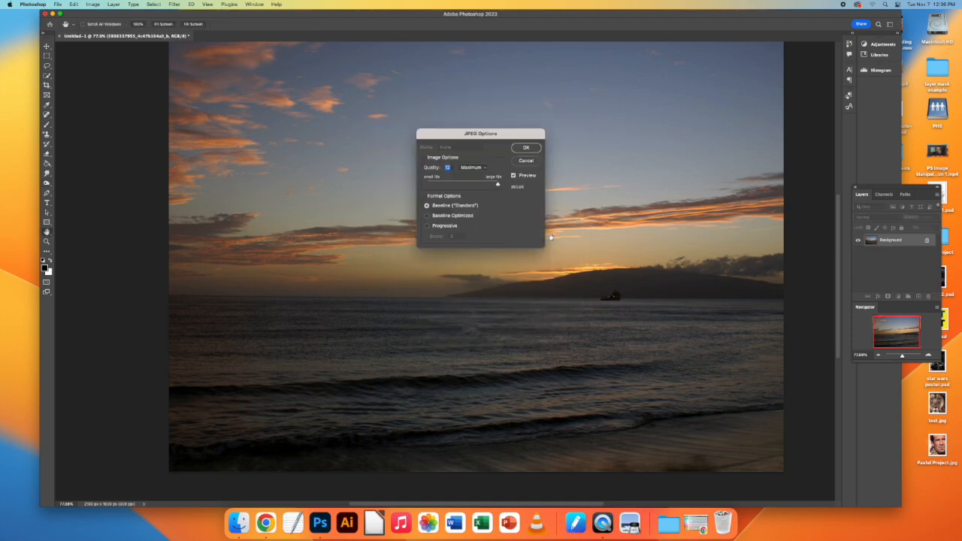
{"action": "left_click", "coordinate": [526, 148]}
Step: Close the photo document without saving the layered version
{"action": "left_click", "coordinate": [45, 13]}
{"action": "left_click", "coordinate": [472, 189]}
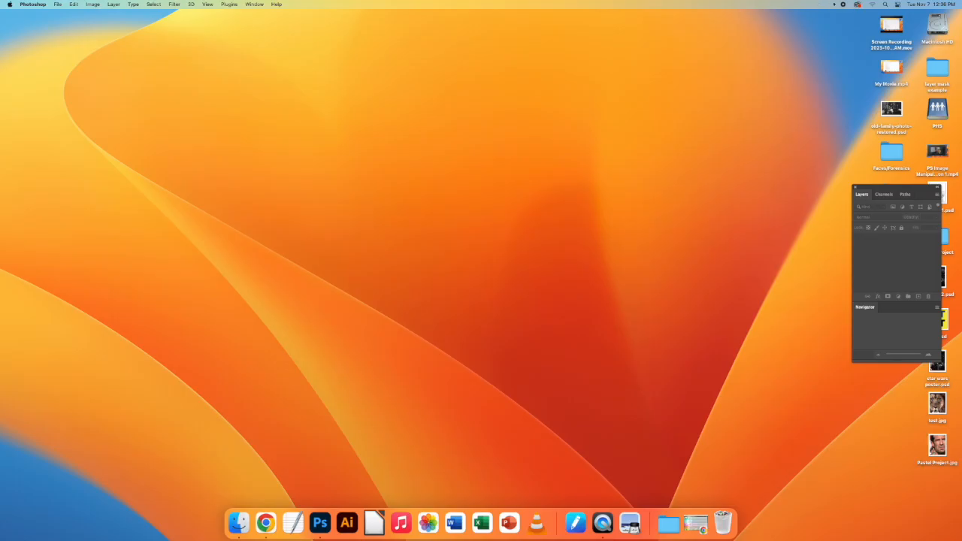